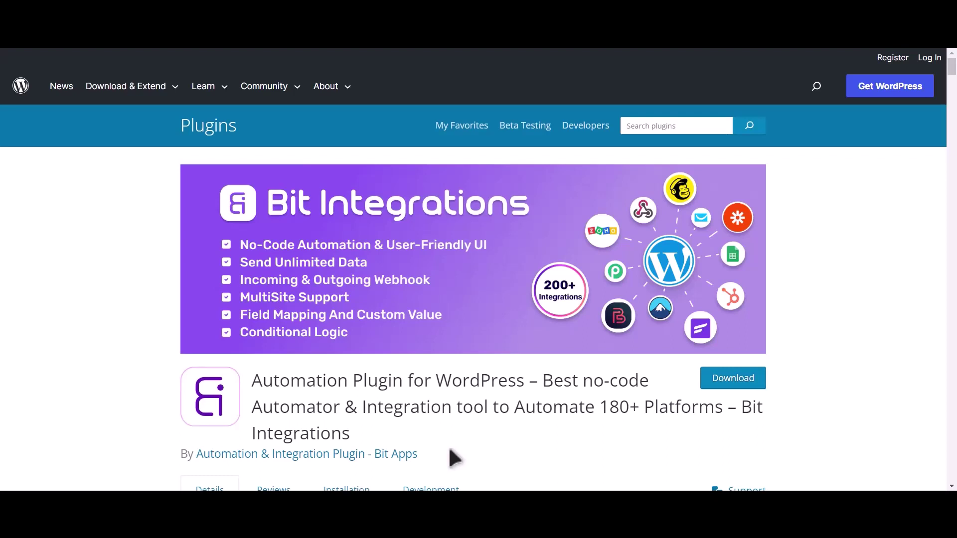
# - Highlight 'Bit Integrations' in the plugin title on the WordPress.org plugin listing
pyautogui.moveTo(742, 408); pyautogui.dragTo(749, 423)
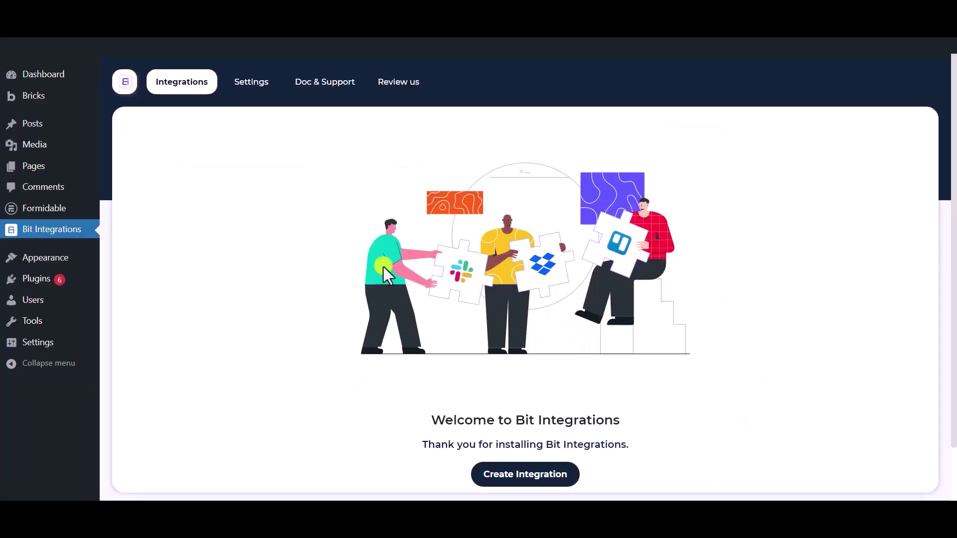
# - Create a new integration using Formidable's Contact Form as the trigger, then continue
pyautogui.click(541, 480)
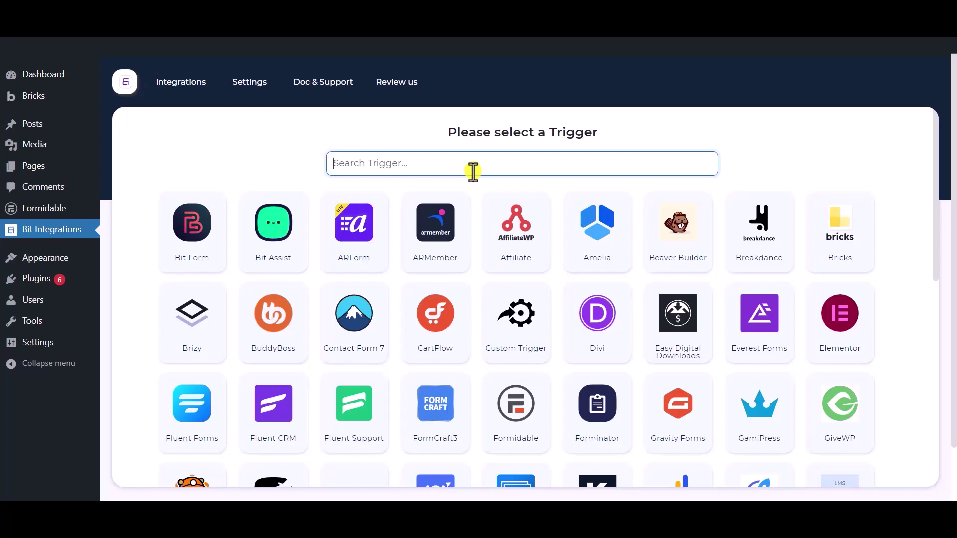
pyautogui.write('form')
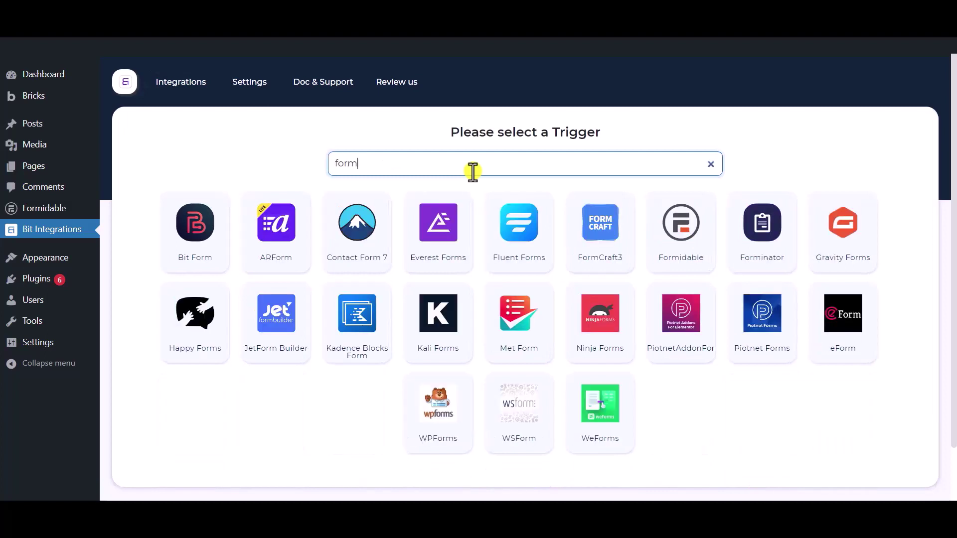
pyautogui.write('idable')
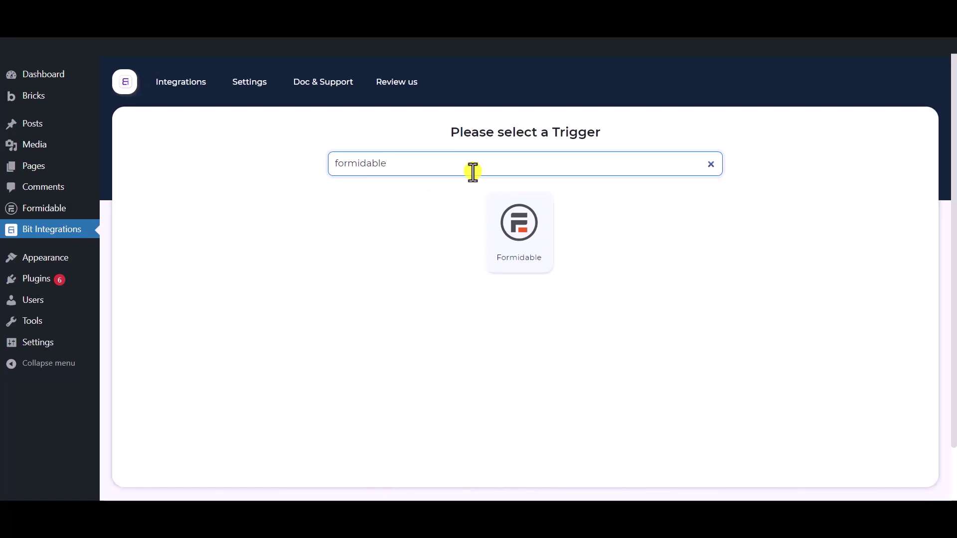
pyautogui.click(526, 266)
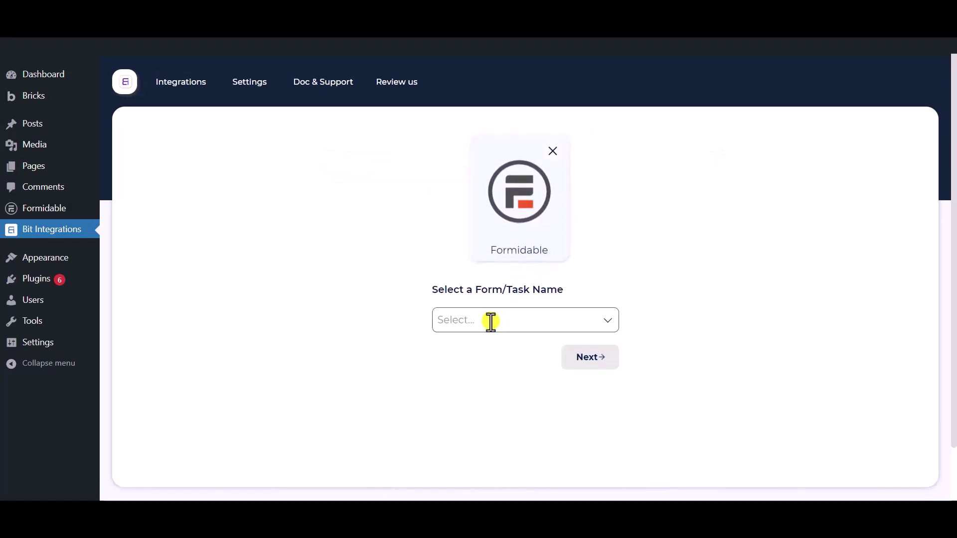
pyautogui.click(491, 321)
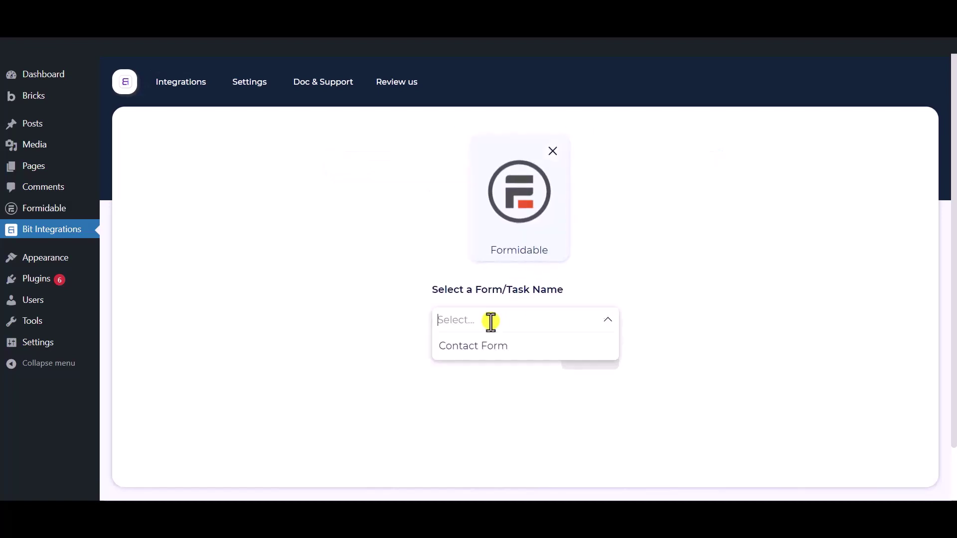
pyautogui.click(515, 356)
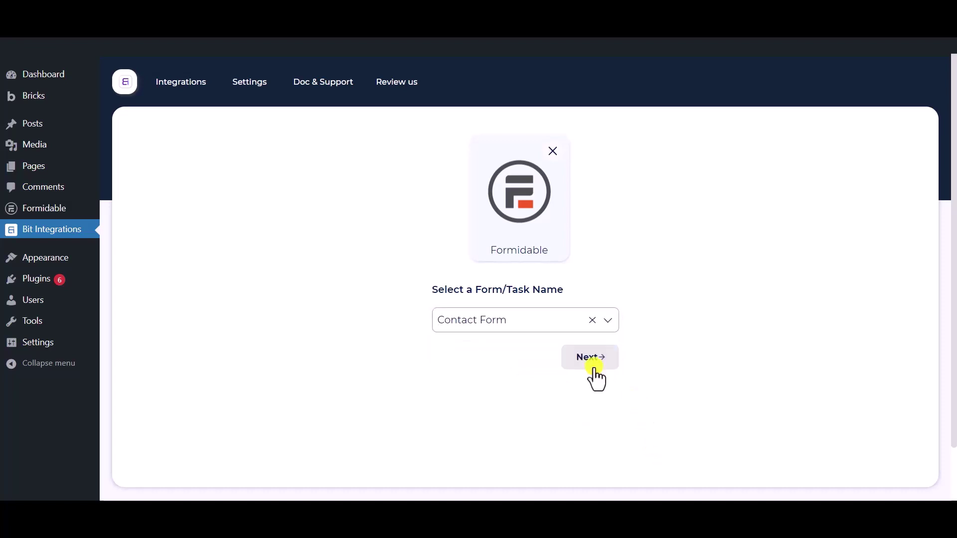
pyautogui.click(592, 363)
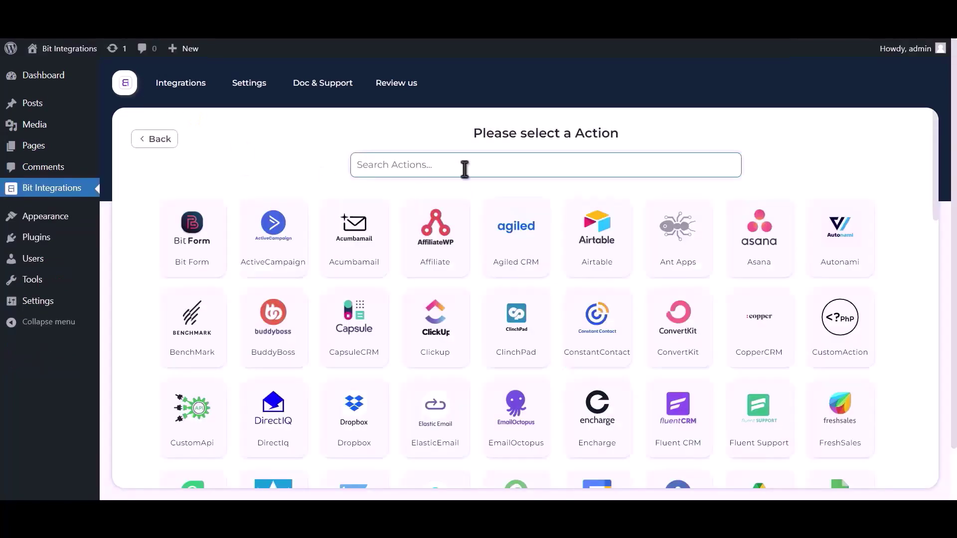
# - Choose Google Sheet as the action and highlight the note on getting the Client ID and SECRET
pyautogui.write('google')
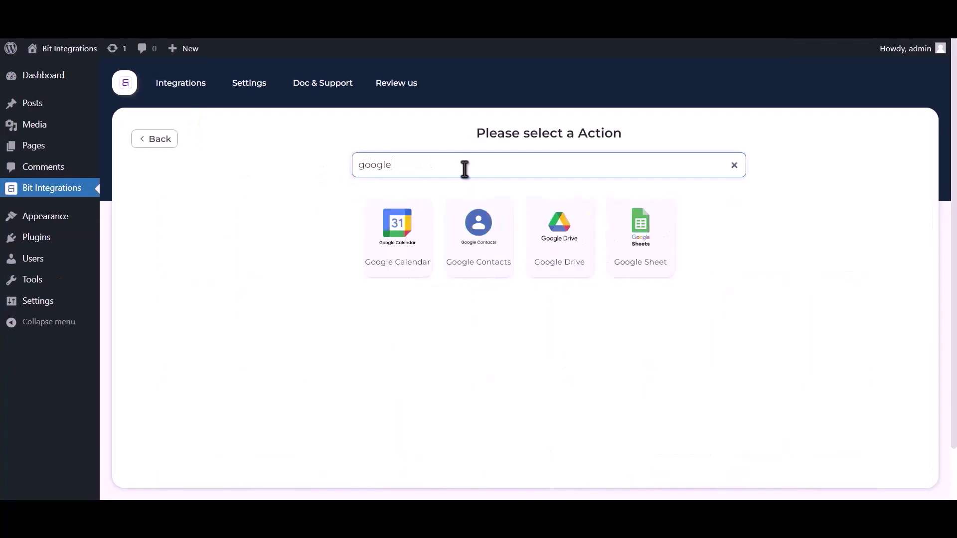
pyautogui.write(' sheet')
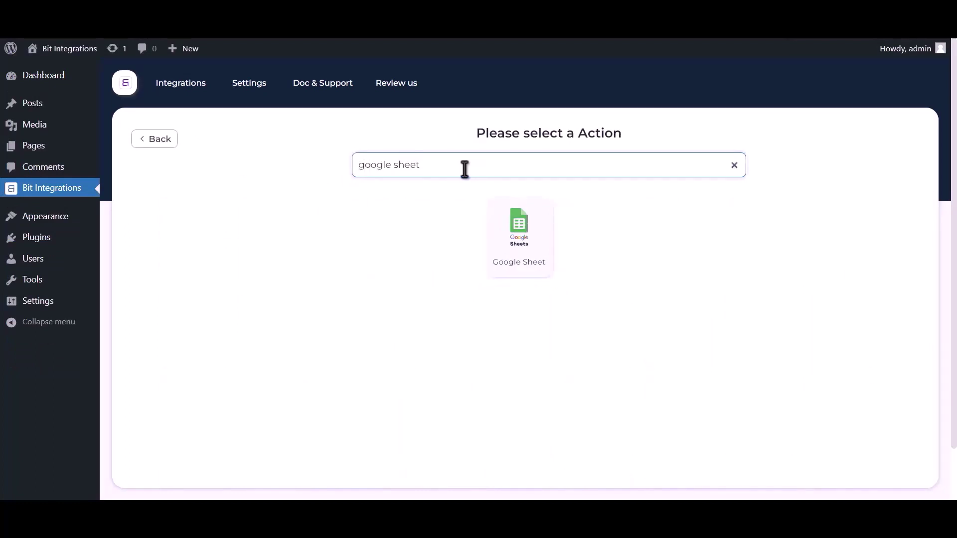
pyautogui.click(519, 238)
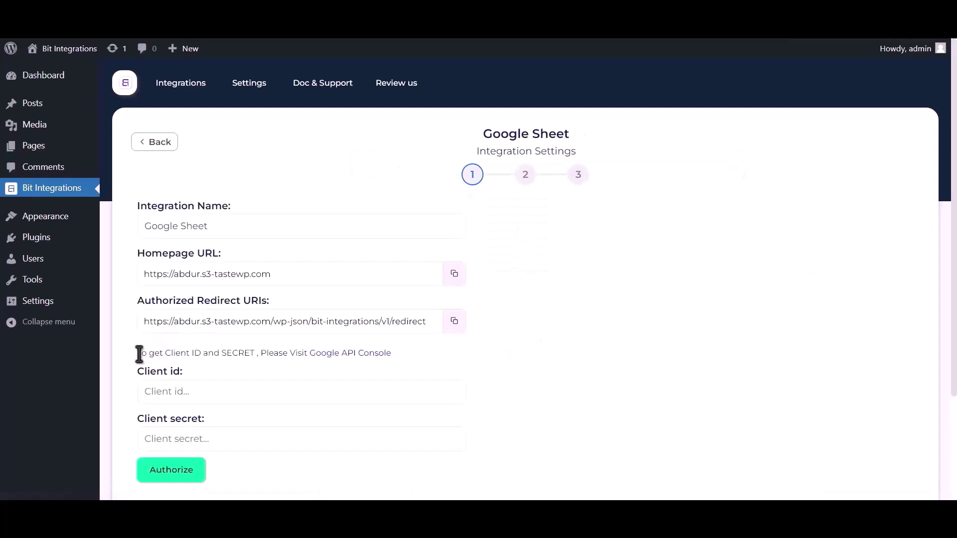
pyautogui.moveTo(138, 354); pyautogui.dragTo(309, 355)
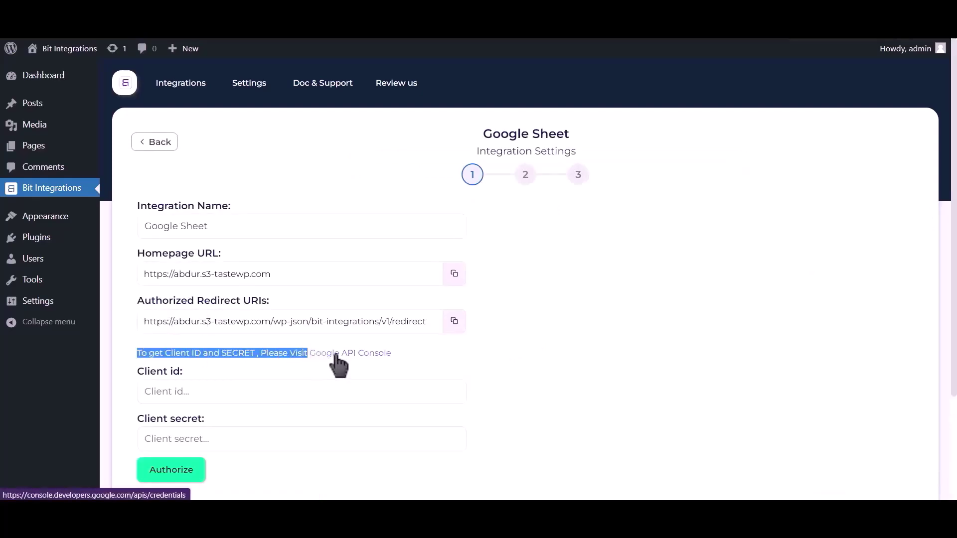
# - Enable the Google Drive API in the Google Cloud Console
pyautogui.click(335, 355)
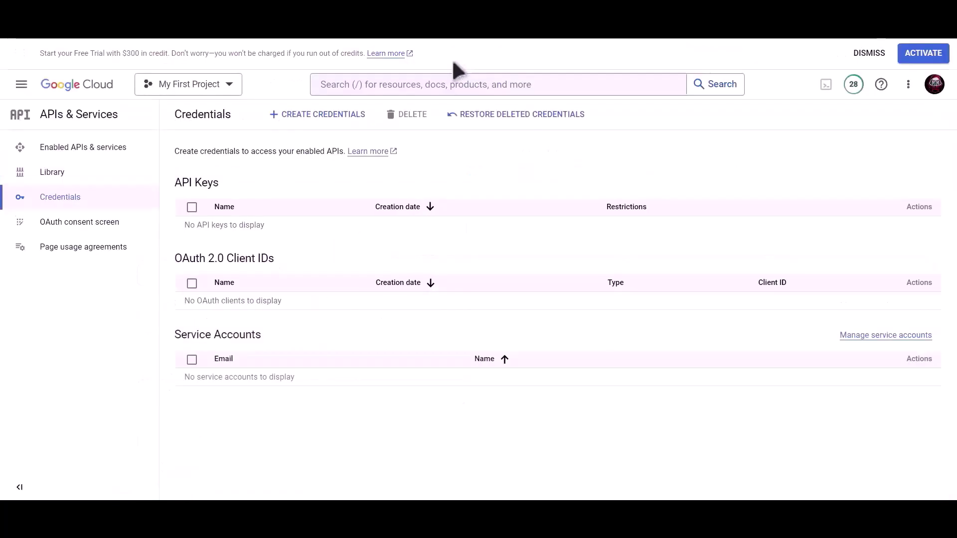
pyautogui.click(437, 90)
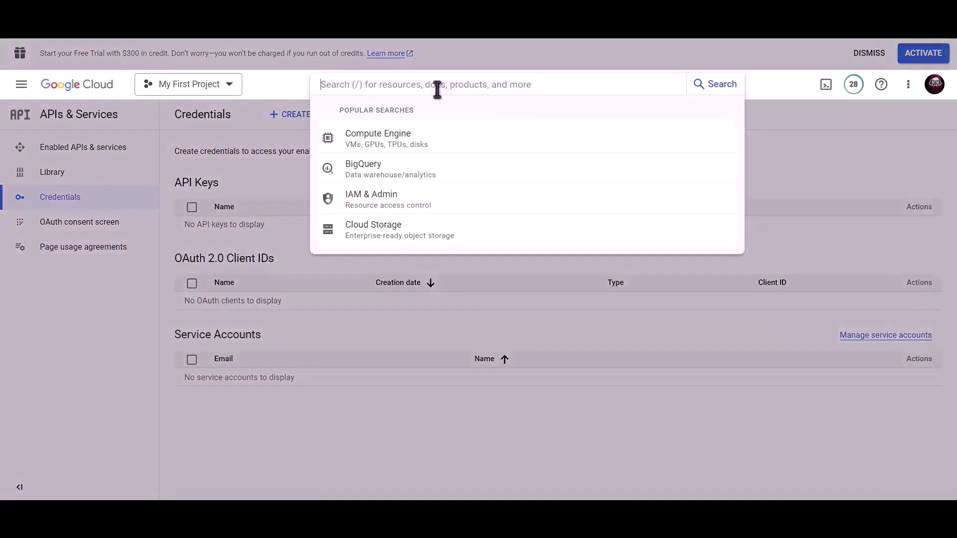
pyautogui.write('Goo')
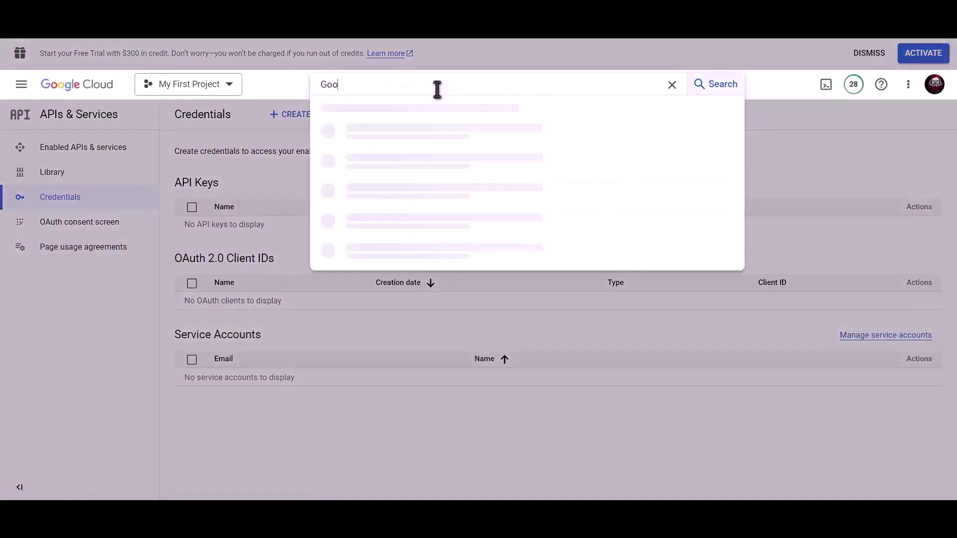
pyautogui.write('gle drive api')
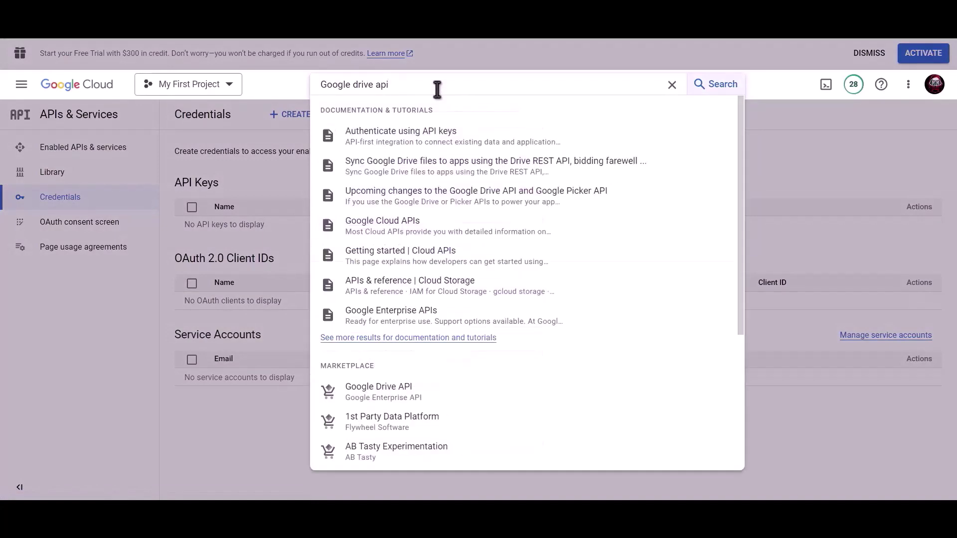
pyautogui.click(397, 394)
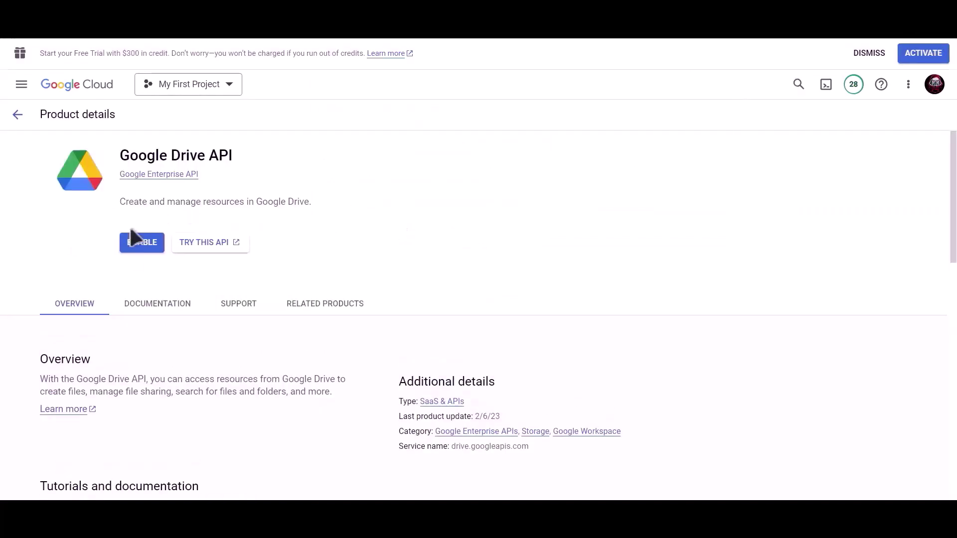
pyautogui.click(140, 248)
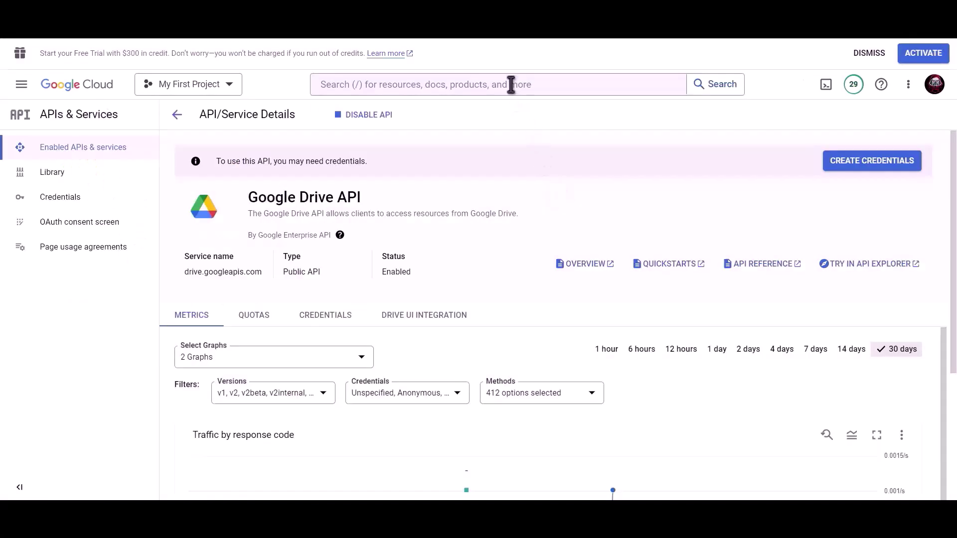
# - Enable the Google Sheets API for My First Project
pyautogui.click(511, 84)
pyautogui.write('google')
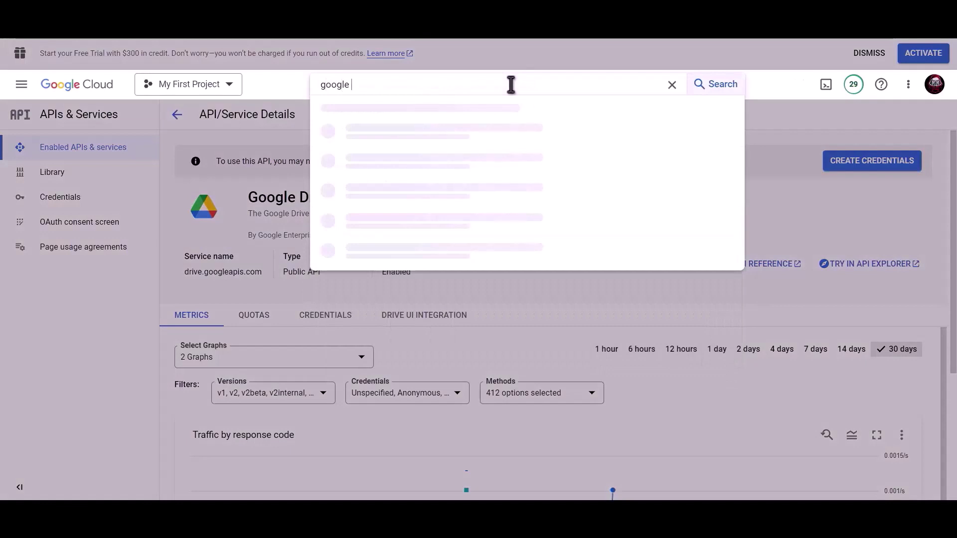
pyautogui.write(' sheet')
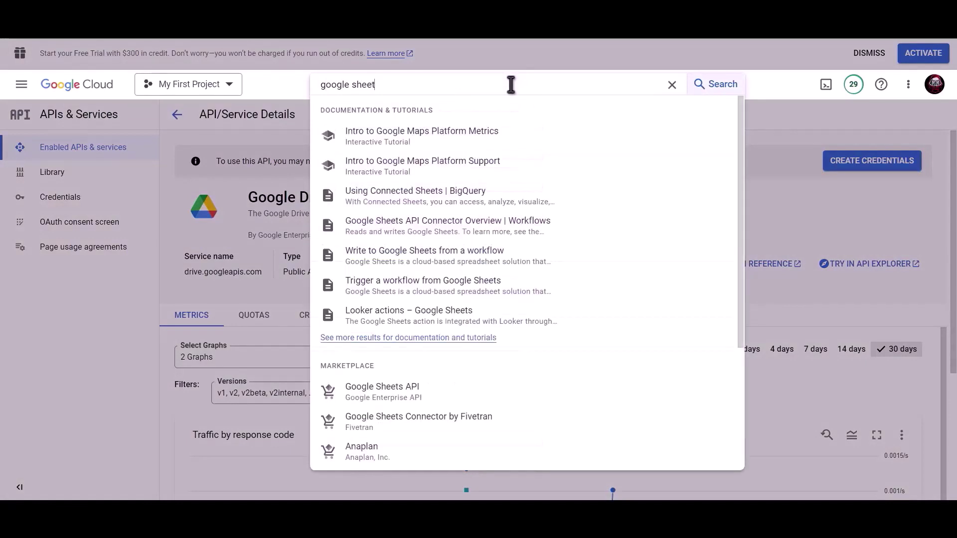
pyautogui.click(399, 393)
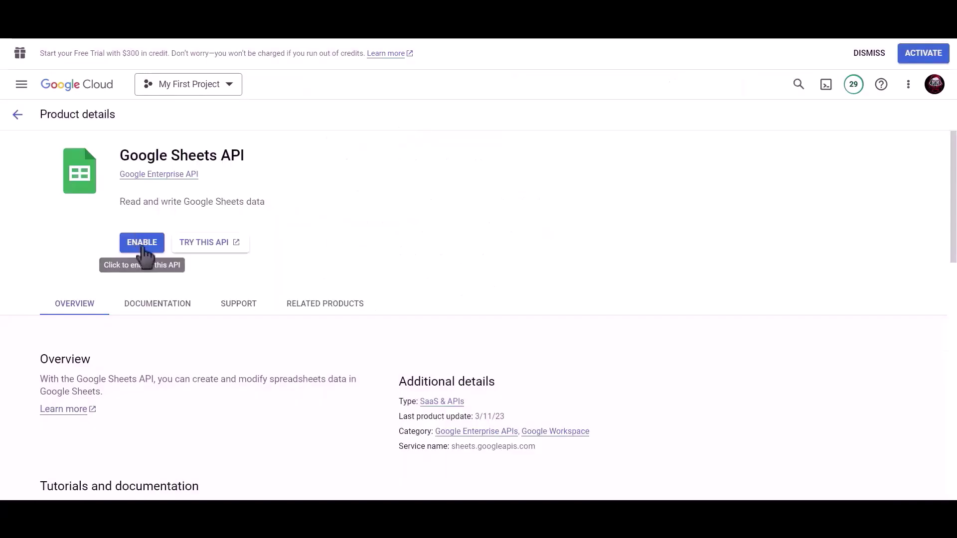
pyautogui.click(134, 234)
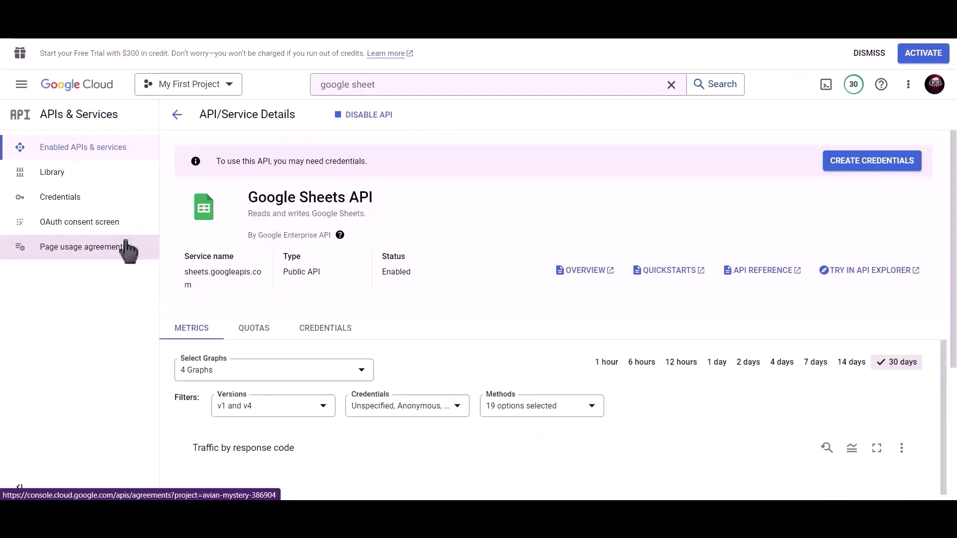
# - Start a new OAuth client ID of type Web application from Credentials
pyautogui.click(87, 202)
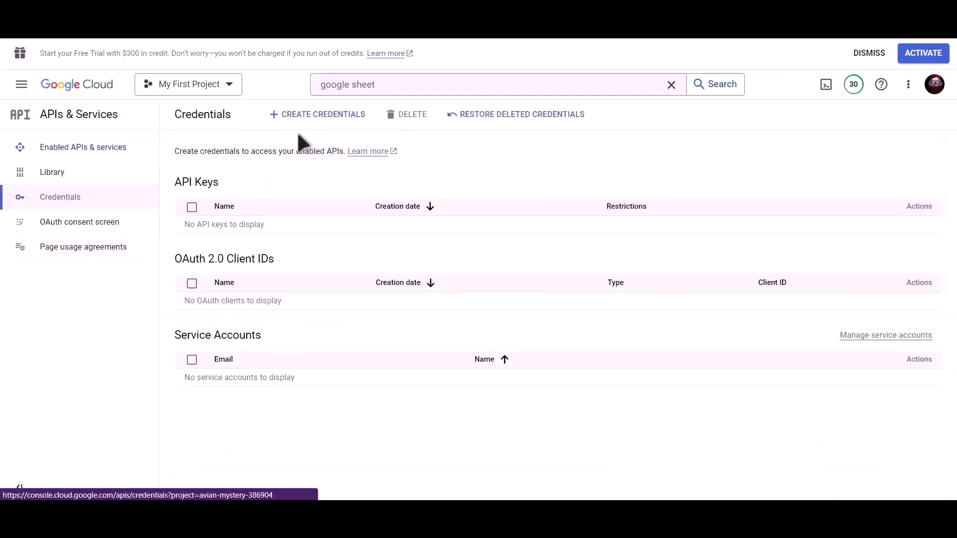
pyautogui.click(325, 120)
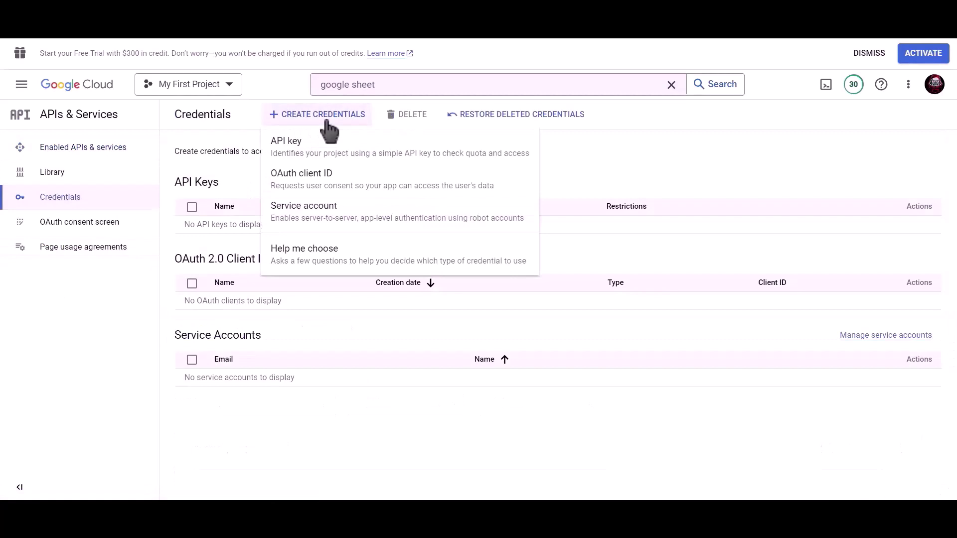
pyautogui.click(371, 187)
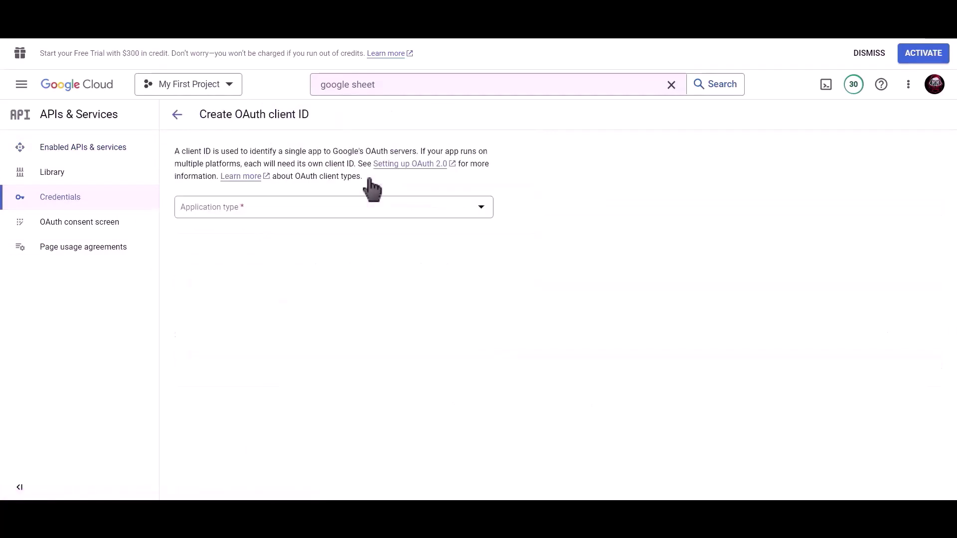
pyautogui.click(295, 212)
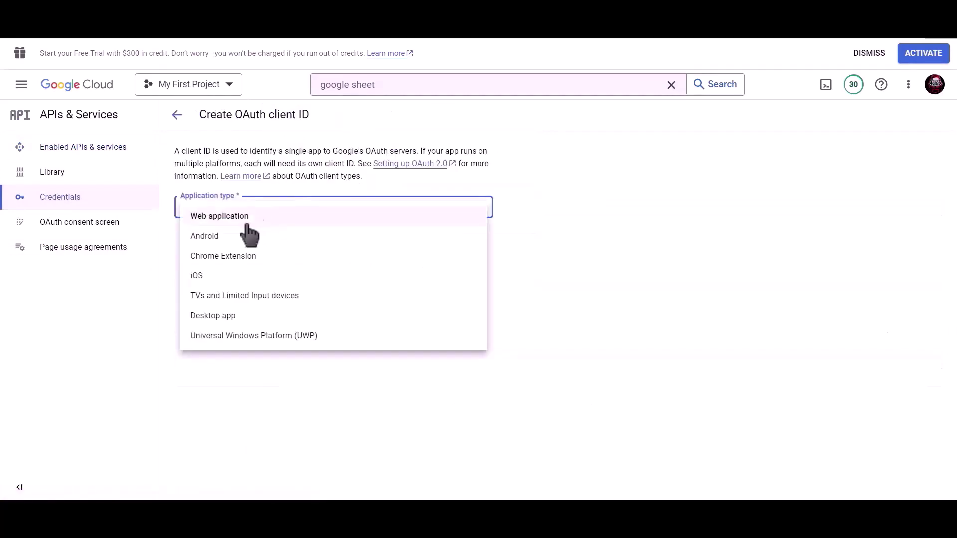
pyautogui.click(305, 219)
# - Name the client 'Bit Integrations' and copy the plugin's authorized redirect URI
pyautogui.click(289, 240)
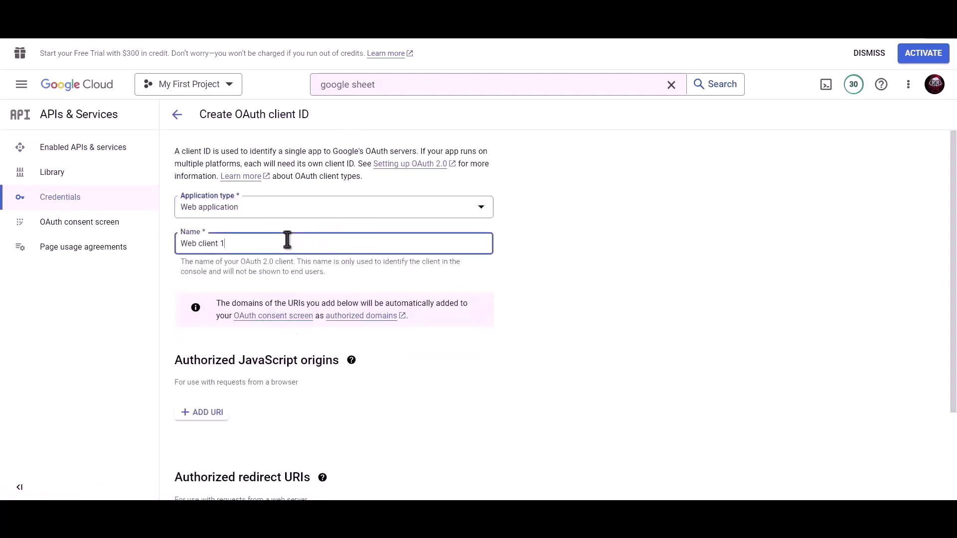
pyautogui.moveTo(286, 239); pyautogui.dragTo(178, 243)
pyautogui.write('Bit Integrations')
pyautogui.scroll(-3, 335, 259)
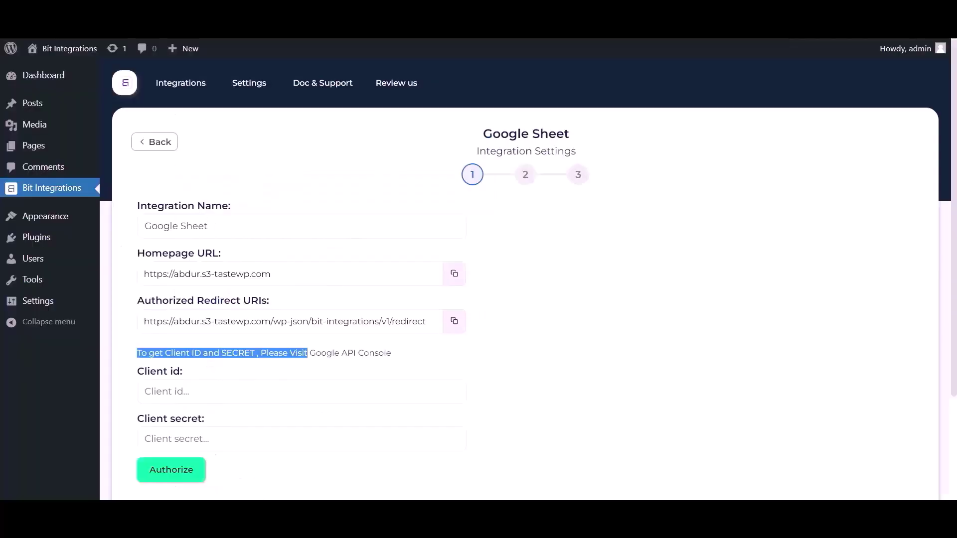
pyautogui.click(454, 322)
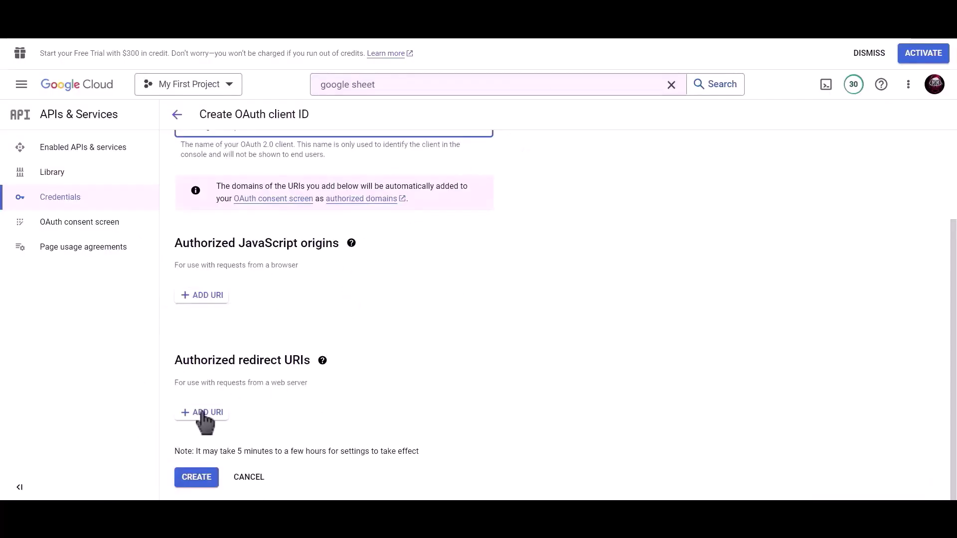
# - Add the copied redirect URI, create the OAuth client, and copy its client ID
pyautogui.click(205, 414)
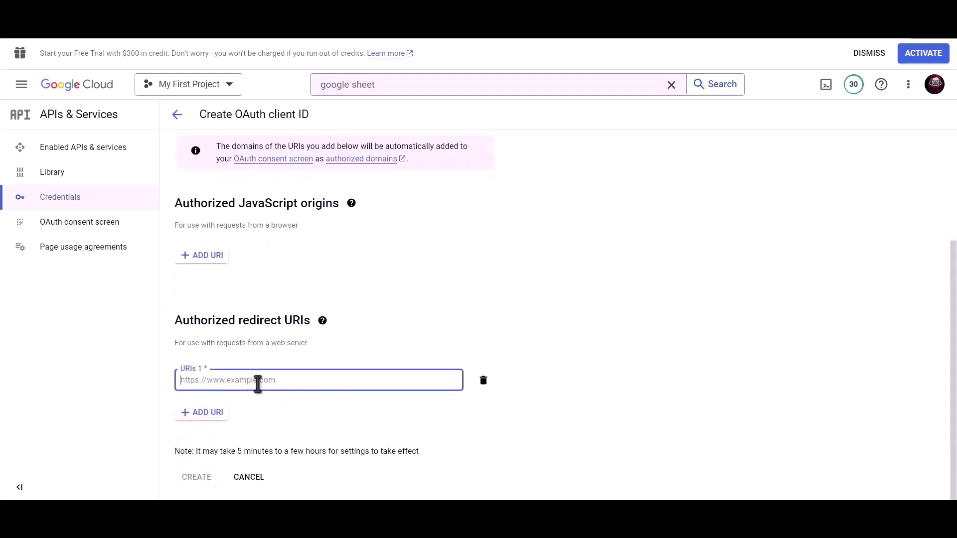
pyautogui.hotkey('ctrl', 'v')
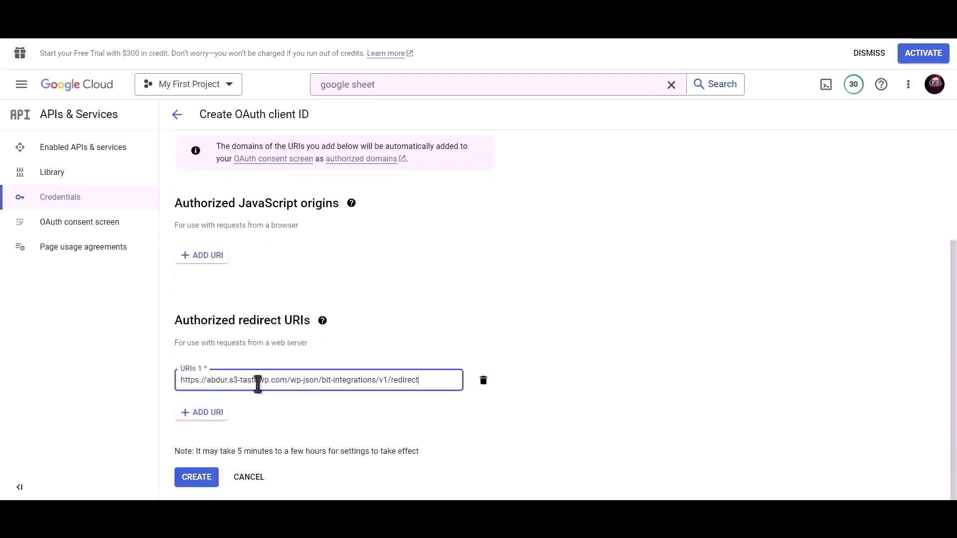
pyautogui.click(197, 479)
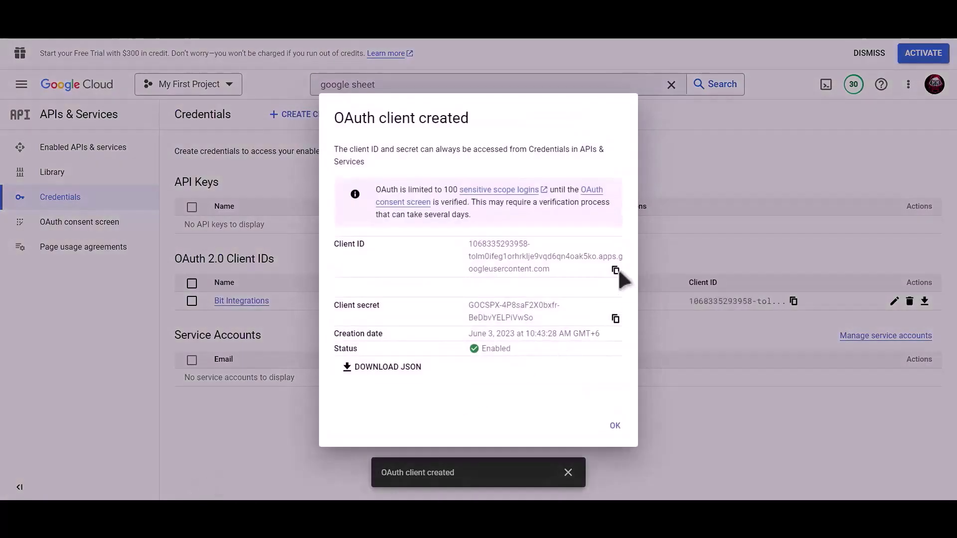
pyautogui.click(617, 270)
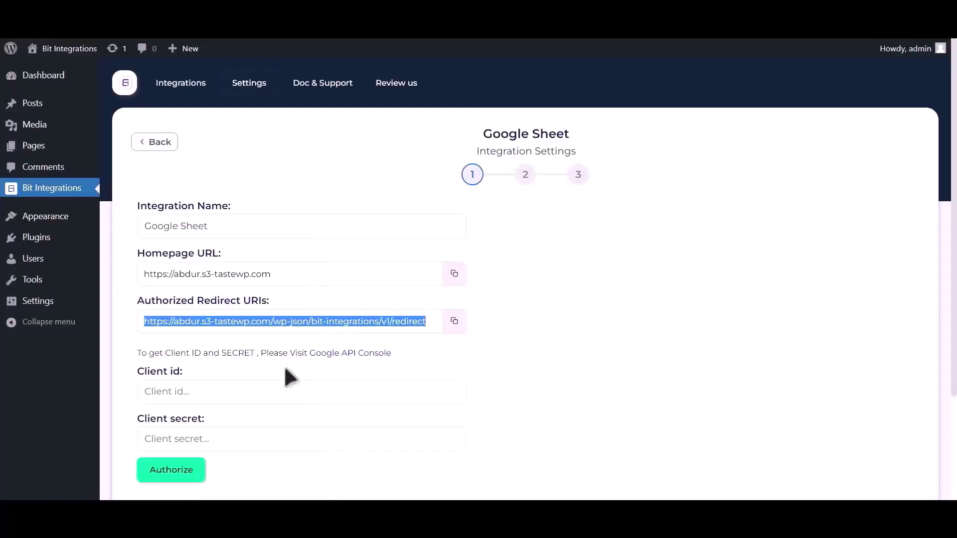
# - Fill in the Client id and Client secret fields, then start authorization
pyautogui.click(238, 390)
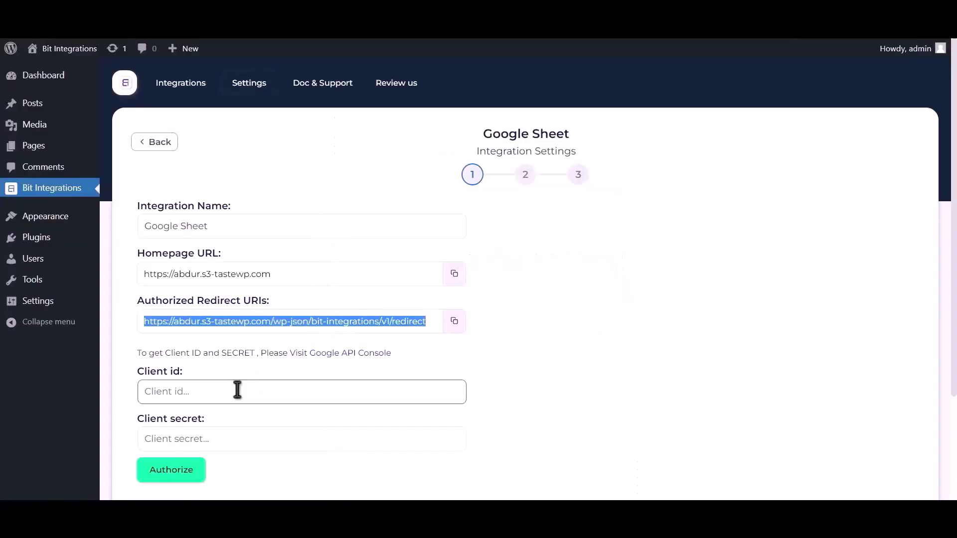
pyautogui.hotkey('ctrl', 'v')
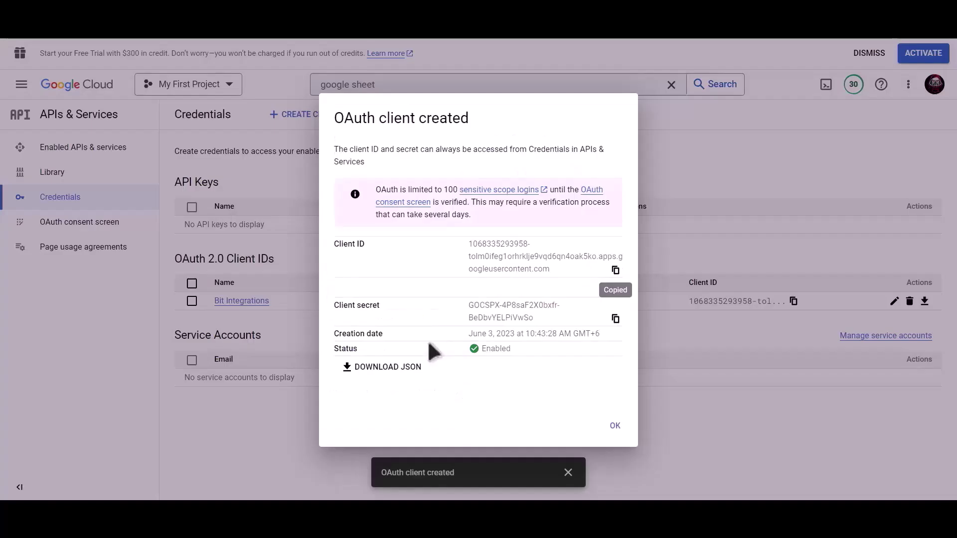
pyautogui.click(616, 320)
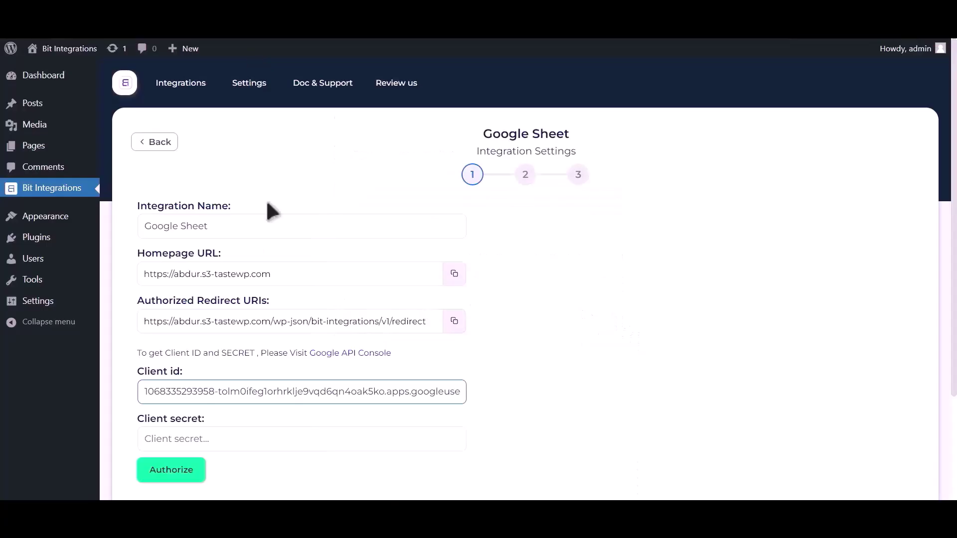
pyautogui.click(215, 437)
pyautogui.hotkey('ctrl', 'v')
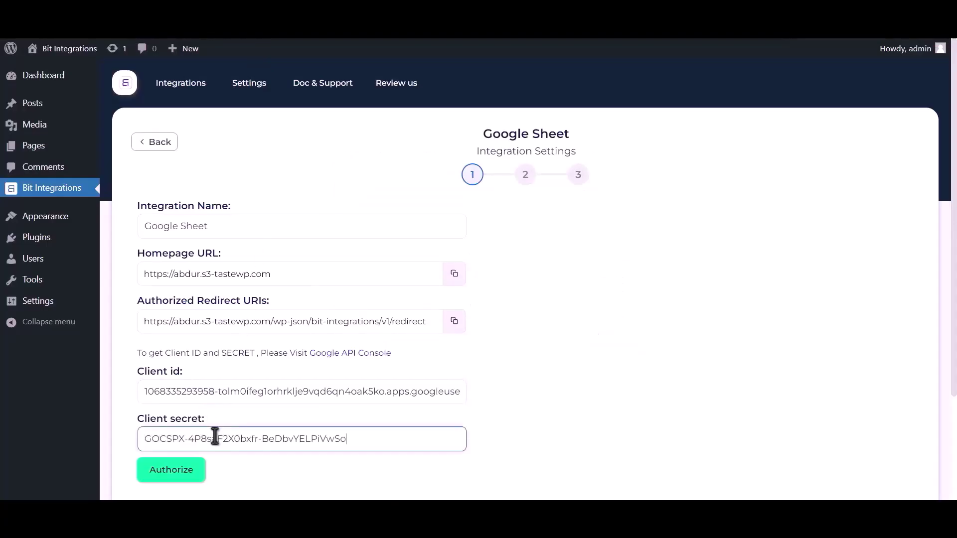
pyautogui.click(176, 471)
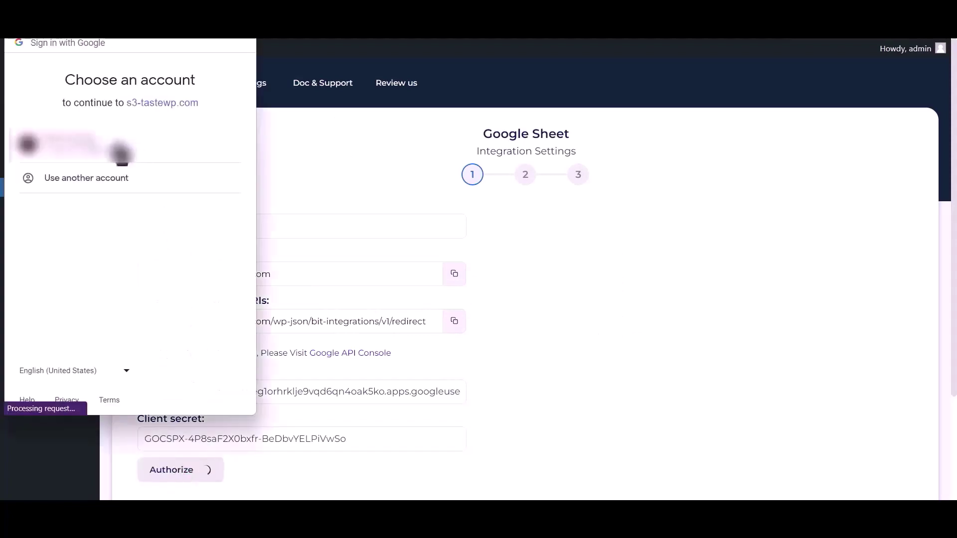
# - Pick the Google account, proceed past the unverified-app warning, and grant Drive access
pyautogui.click(118, 151)
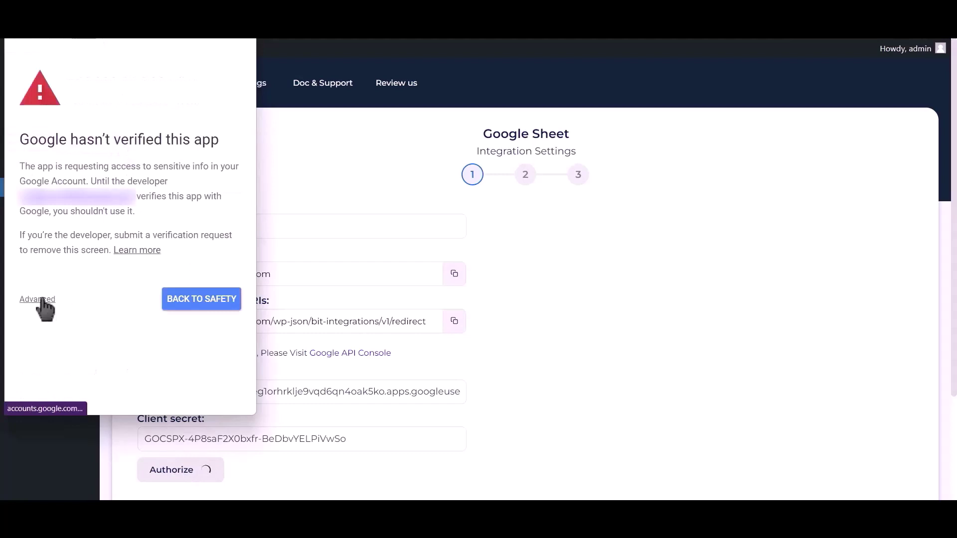
pyautogui.click(40, 300)
pyautogui.click(73, 390)
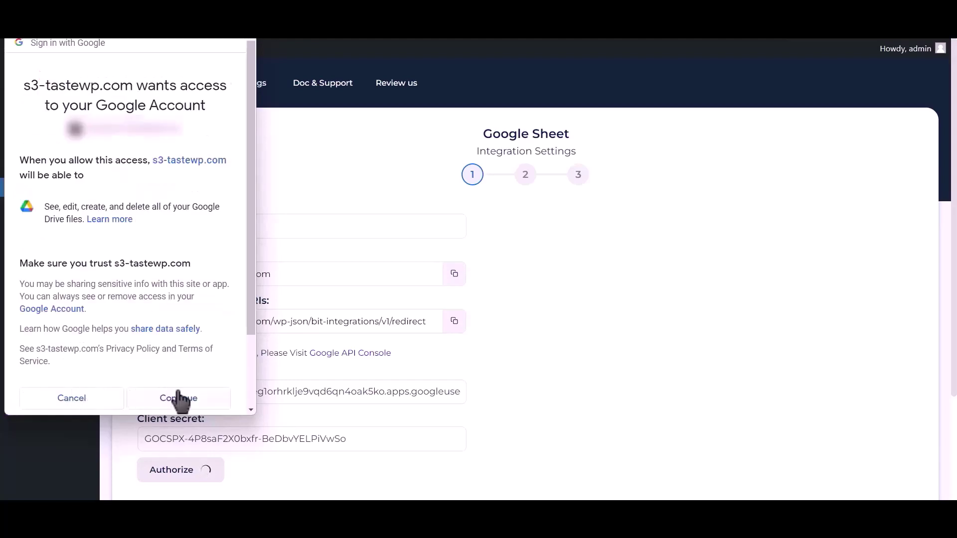
pyautogui.click(178, 399)
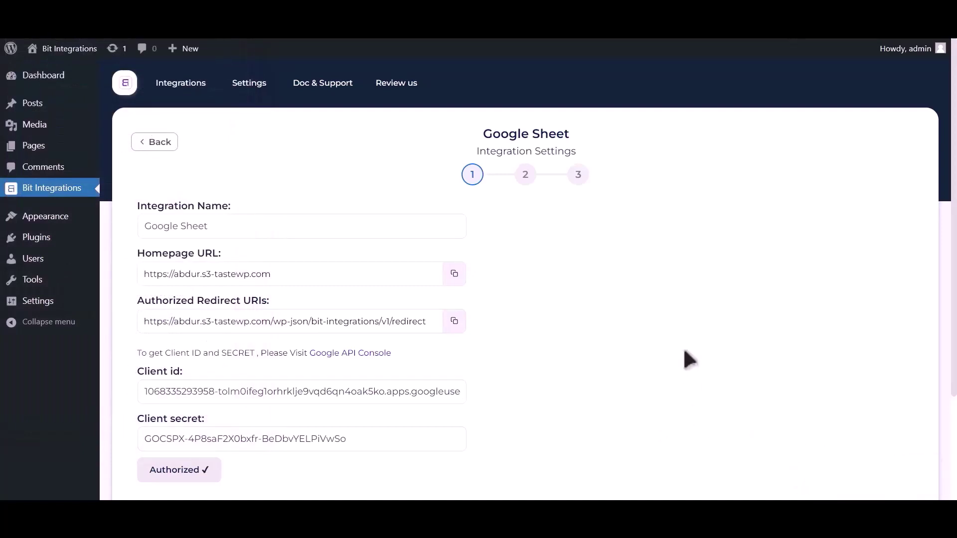
# - Move to step 2 and select spreadsheet Post_Google_Sheet with worksheet Sheet1
pyautogui.scroll(-3, 684, 351)
pyautogui.click(657, 381)
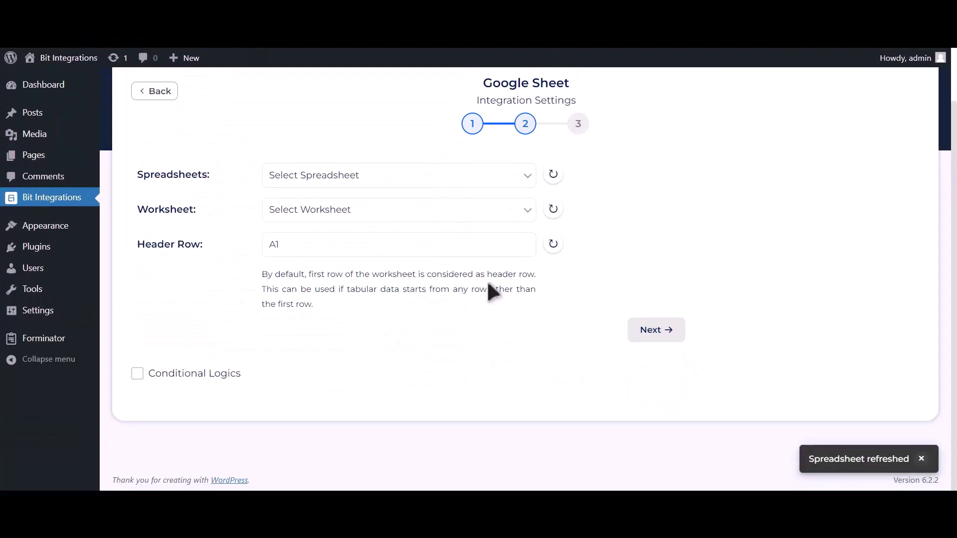
pyautogui.click(447, 180)
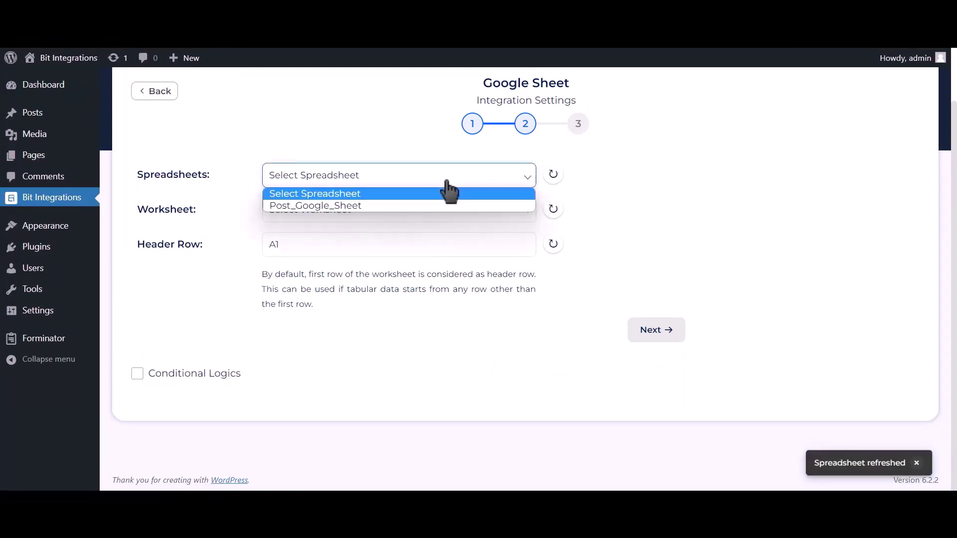
pyautogui.click(423, 206)
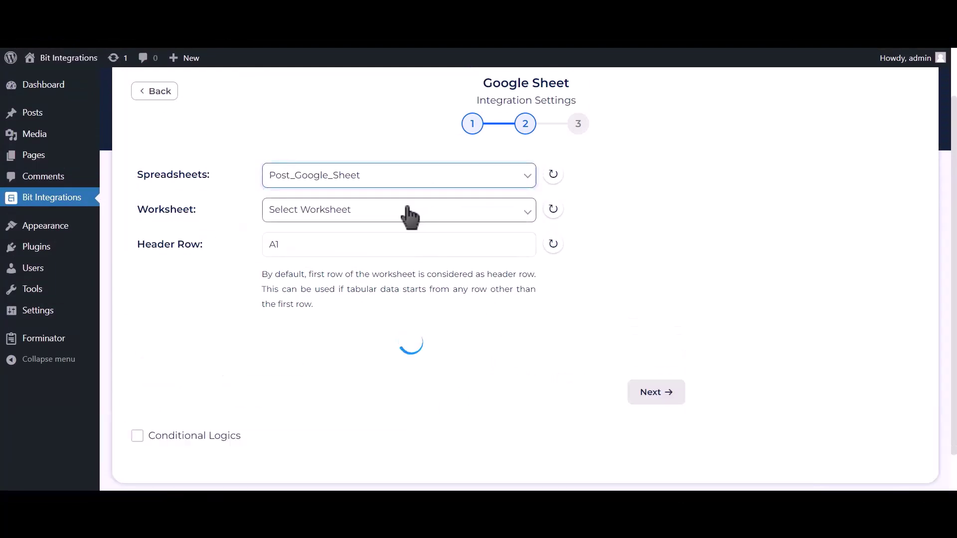
pyautogui.click(408, 214)
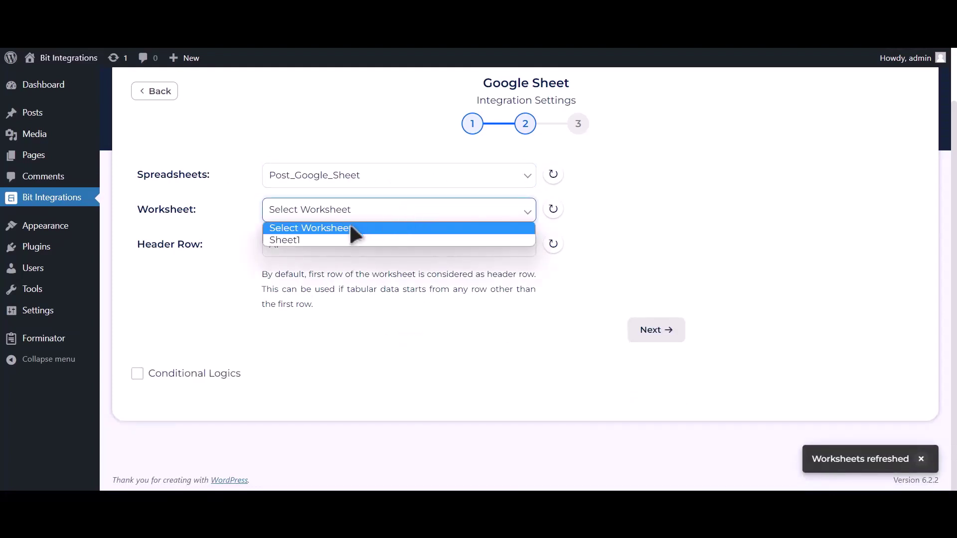
pyautogui.click(334, 240)
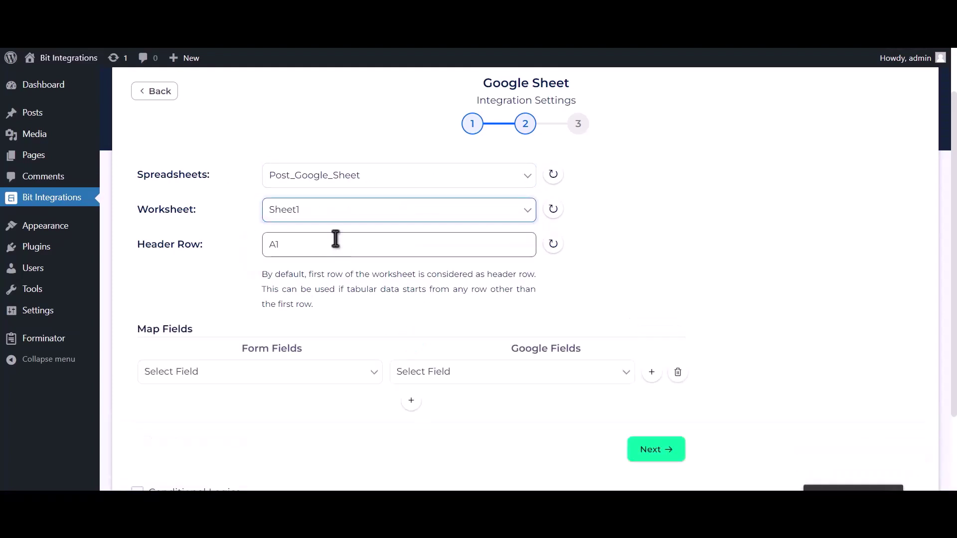
# - Map Name-1 to the Name column and Email Address-1 to Email Address
pyautogui.click(337, 241)
pyautogui.scroll(-2, 353, 283)
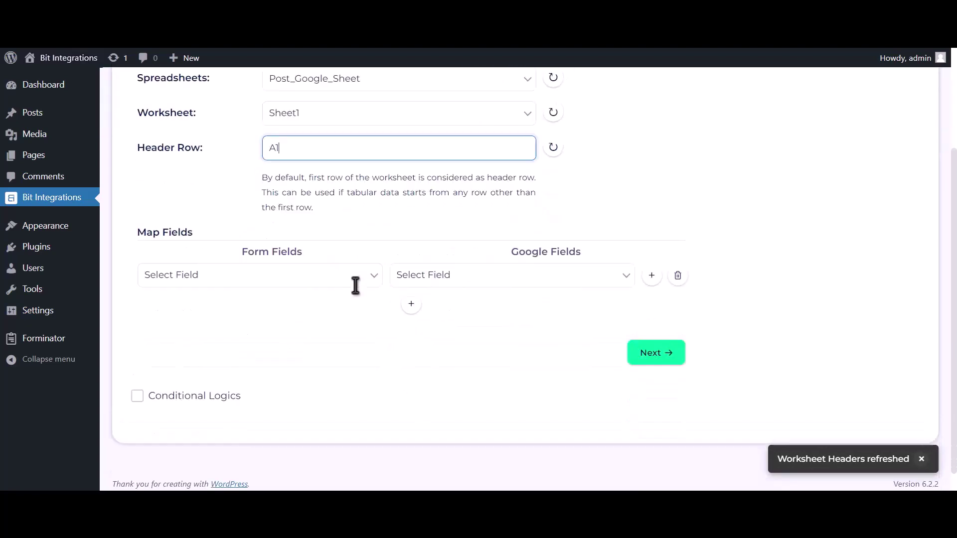
pyautogui.click(421, 279)
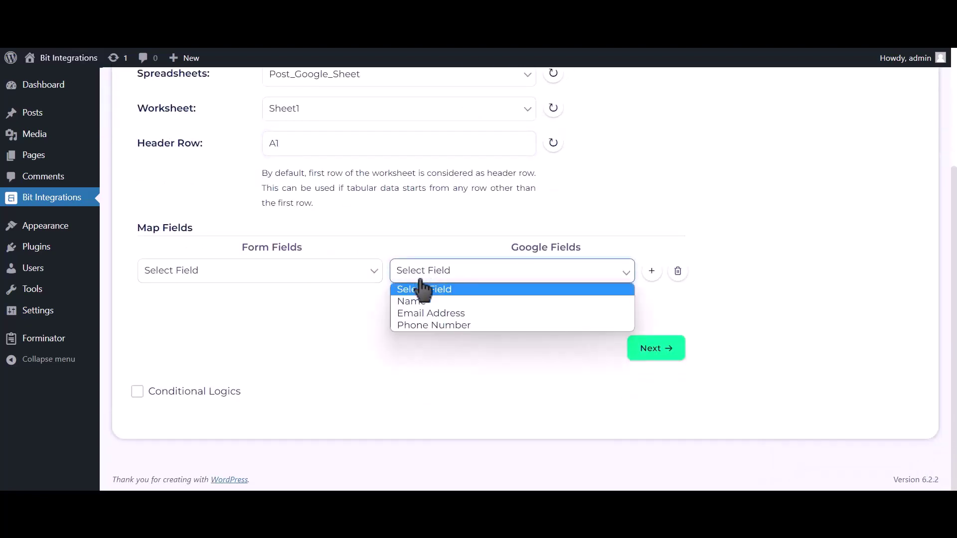
pyautogui.click(418, 299)
pyautogui.click(351, 279)
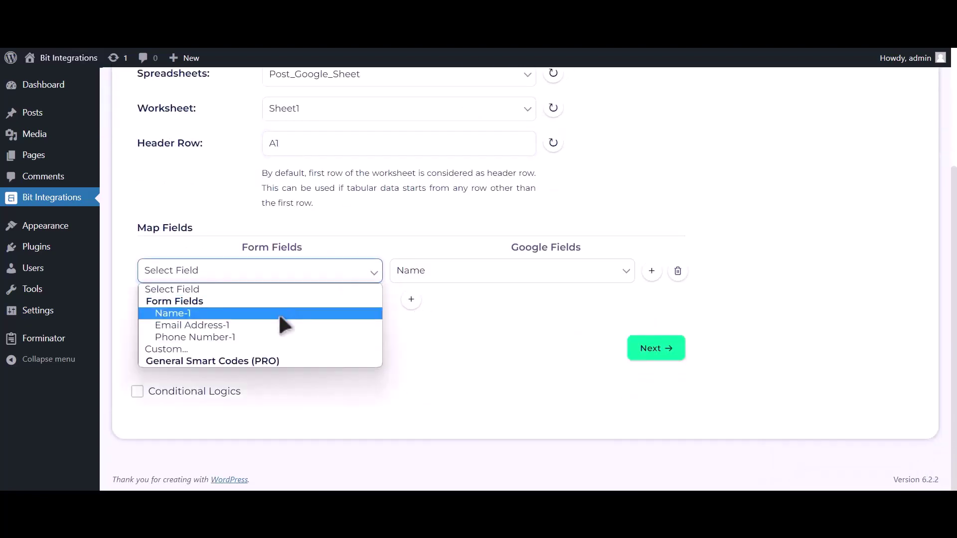
pyautogui.click(278, 313)
pyautogui.click(411, 300)
pyautogui.click(433, 313)
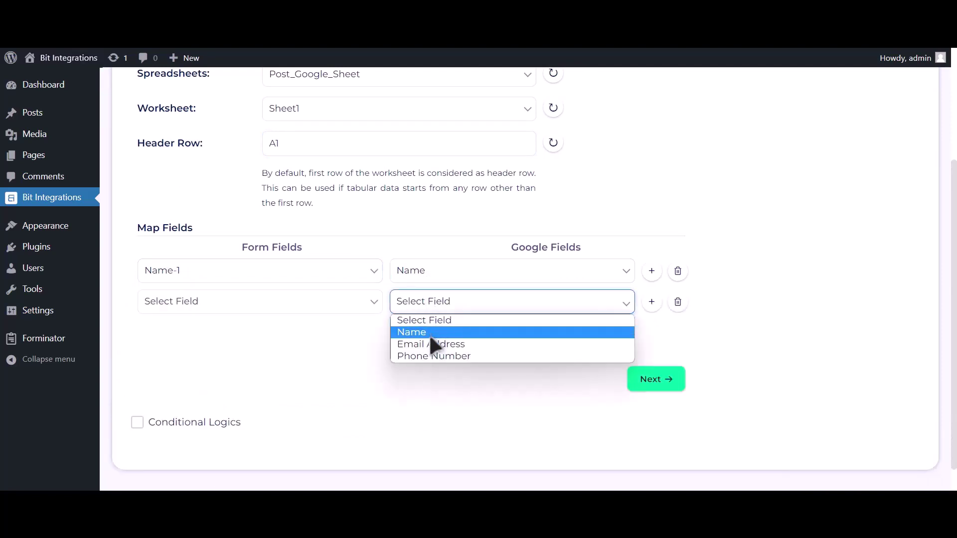
pyautogui.click(433, 342)
pyautogui.click(291, 306)
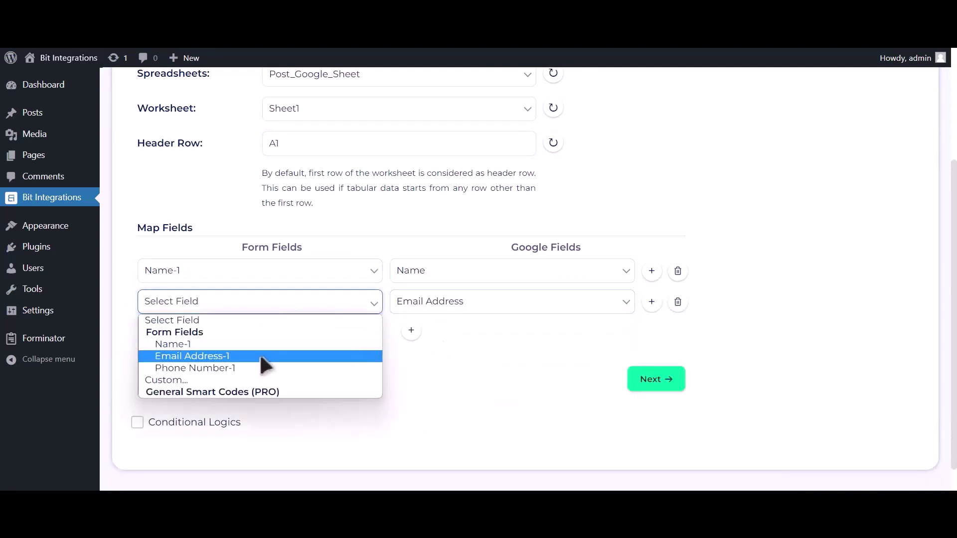
pyautogui.click(265, 357)
# - Add a third mapping row pairing Phone Number-1 with the Phone Number column
pyautogui.click(411, 330)
pyautogui.click(439, 339)
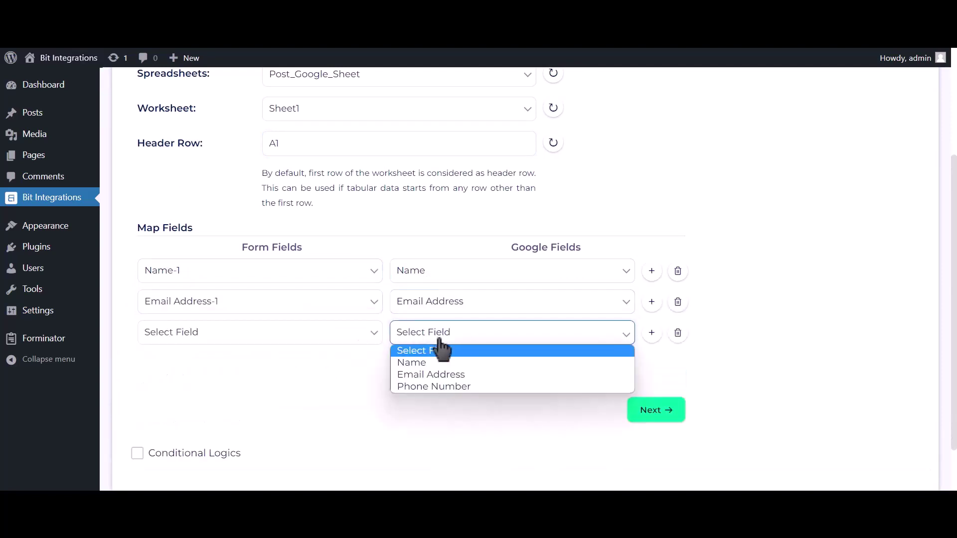
pyautogui.click(441, 386)
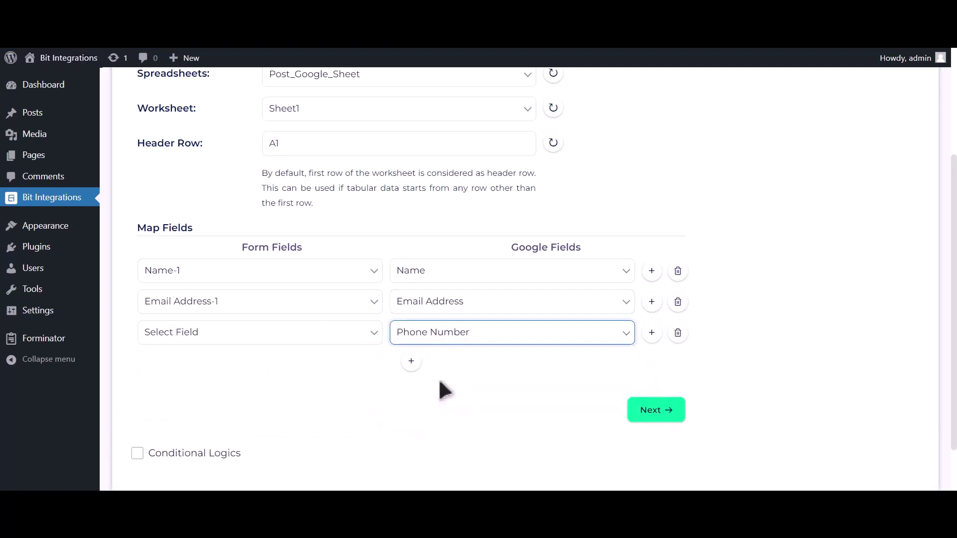
pyautogui.click(352, 336)
pyautogui.click(307, 397)
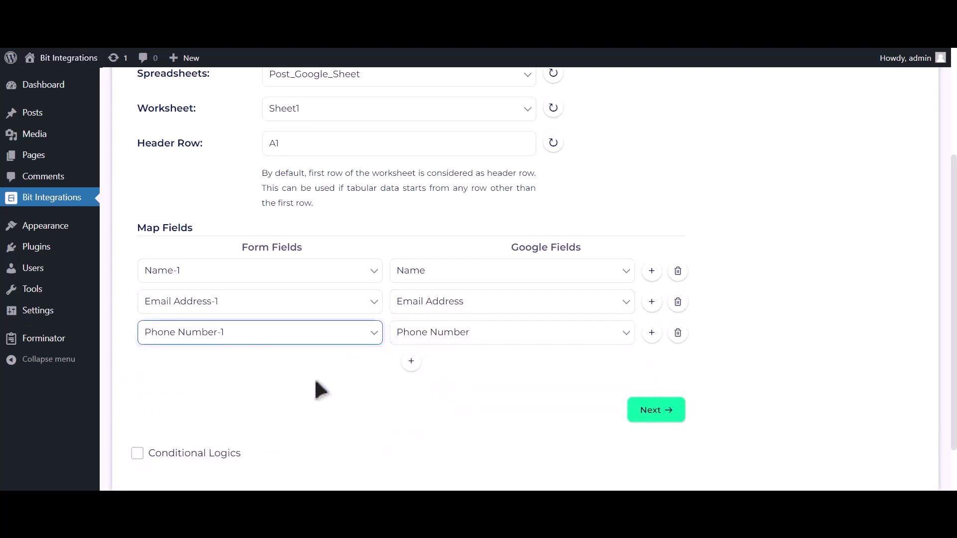
# - Leave Conditional Logics off, advance to the last step, and Finish & Save
pyautogui.scroll(-1, 285, 391)
pyautogui.click(210, 393)
pyautogui.scroll(-2, 227, 376)
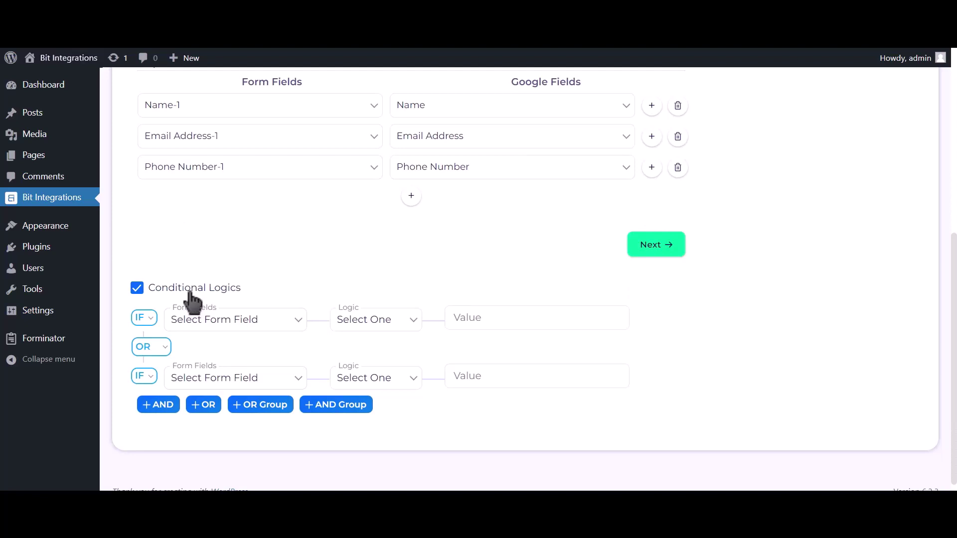
pyautogui.click(190, 291)
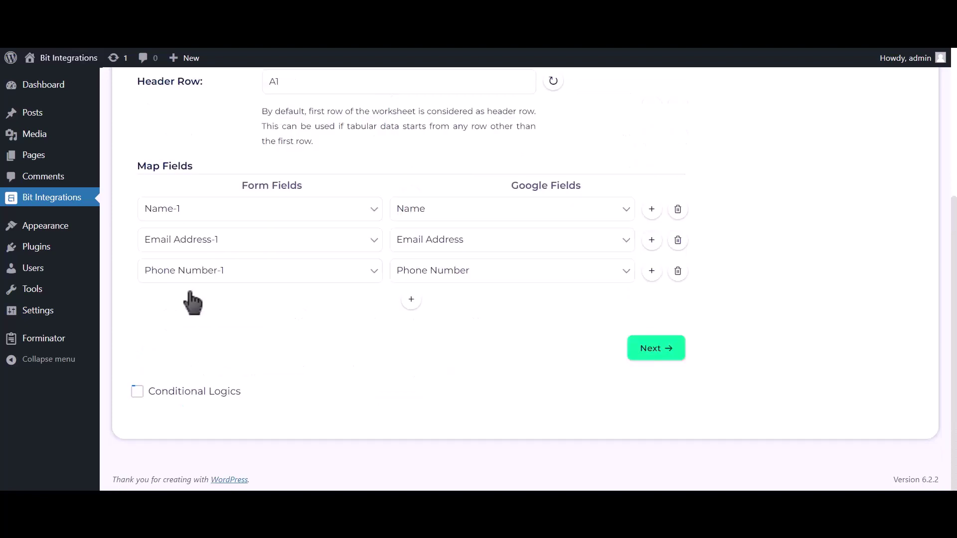
pyautogui.click(656, 349)
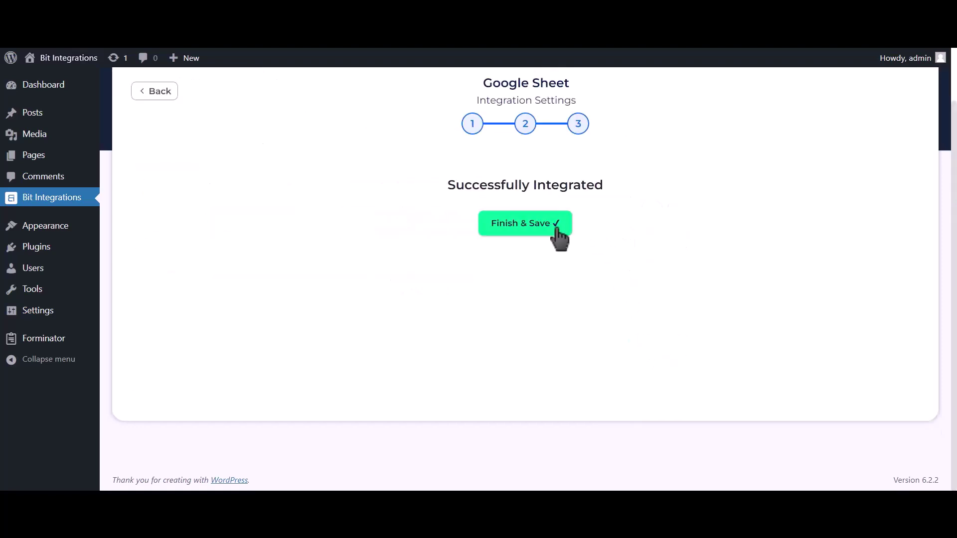
pyautogui.click(558, 228)
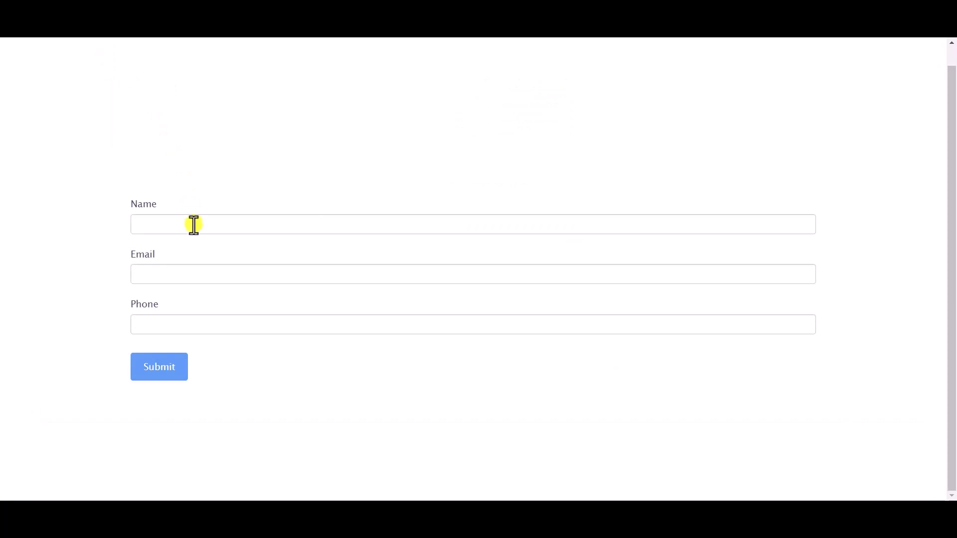
# - Submit the contact form with name 'Bit Integrations', an email address and a phone number
pyautogui.click(194, 226)
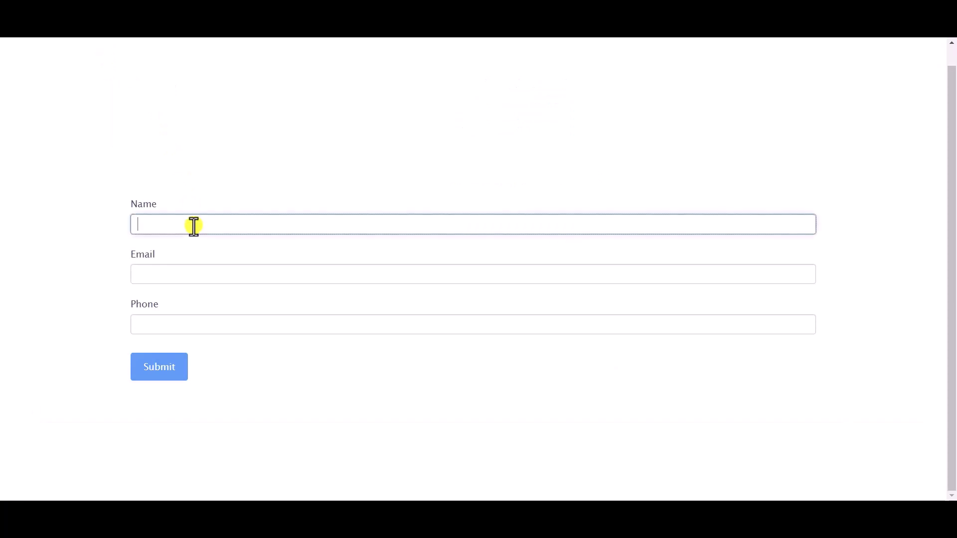
pyautogui.write('Bit Integrations')
pyautogui.click(213, 280)
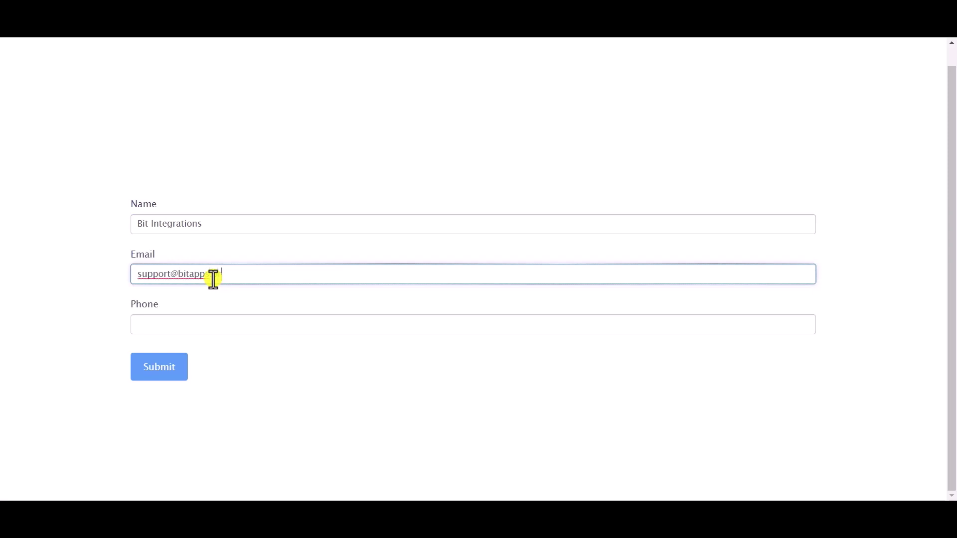
pyautogui.click(220, 324)
pyautogui.write('444555666')
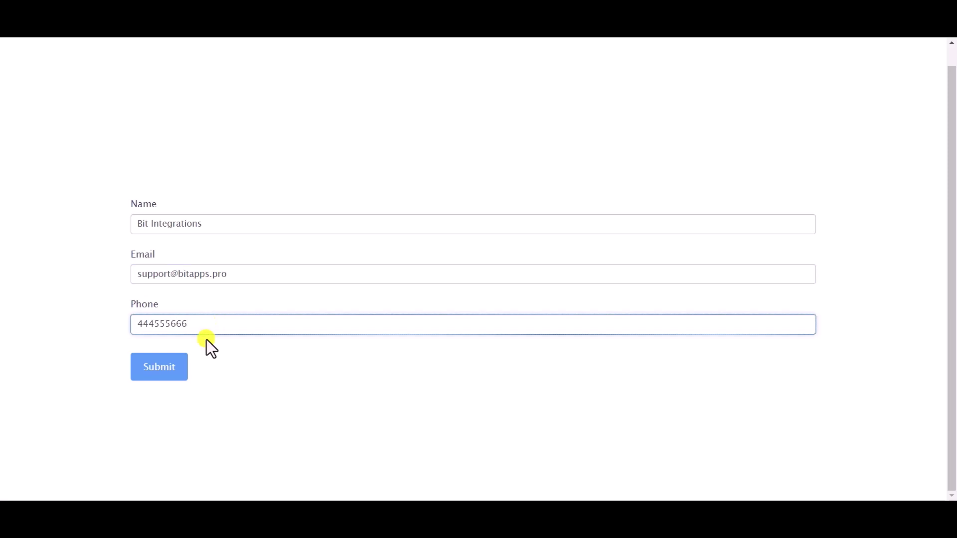
pyautogui.click(161, 364)
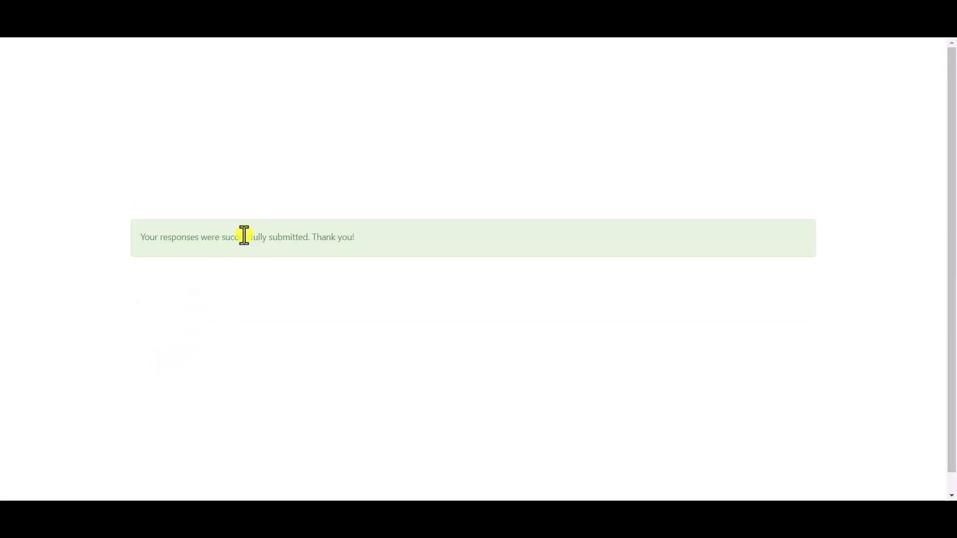
pyautogui.tripleClick(243, 235)
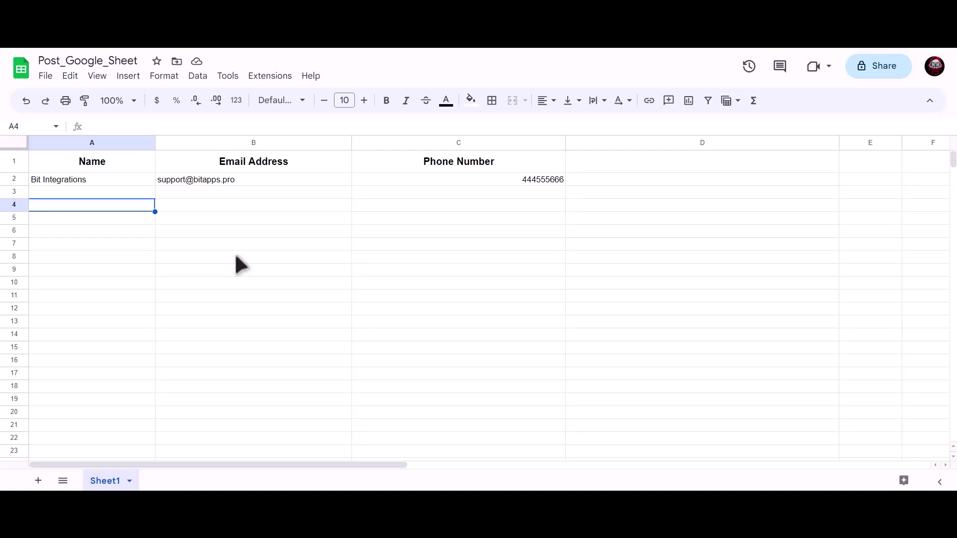
# - Check that the name, email and phone values appear in row 2 of Sheet1
pyautogui.press('Up')
pyautogui.press('Up')
pyautogui.click(198, 180)
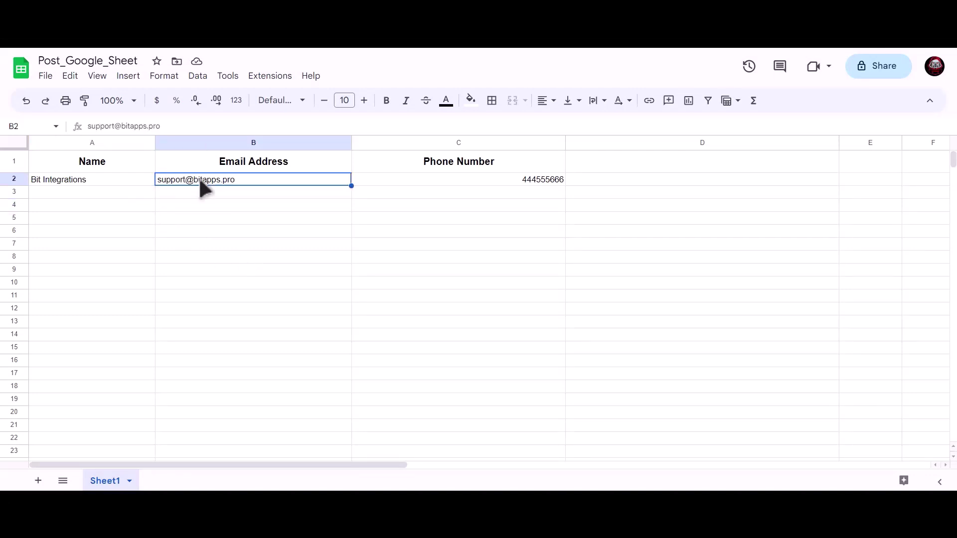
pyautogui.click(450, 180)
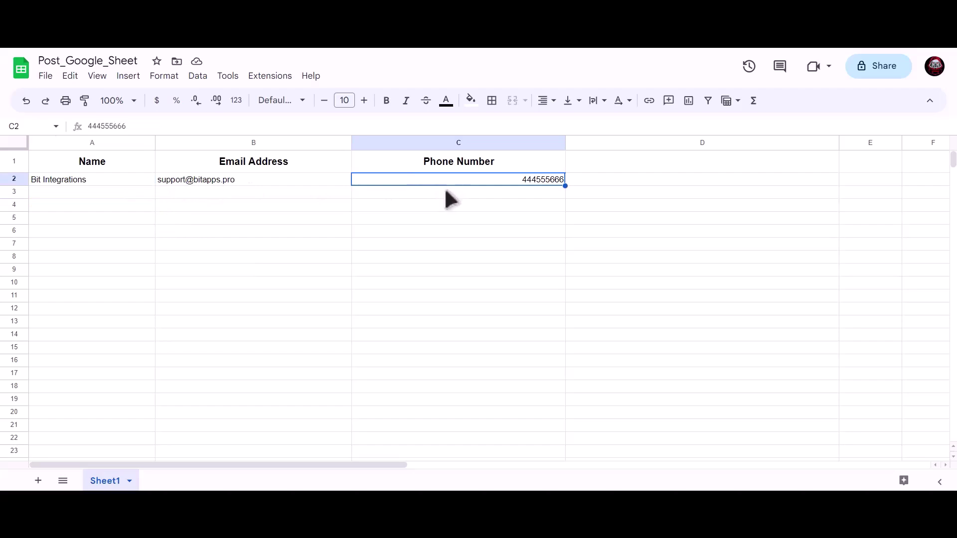